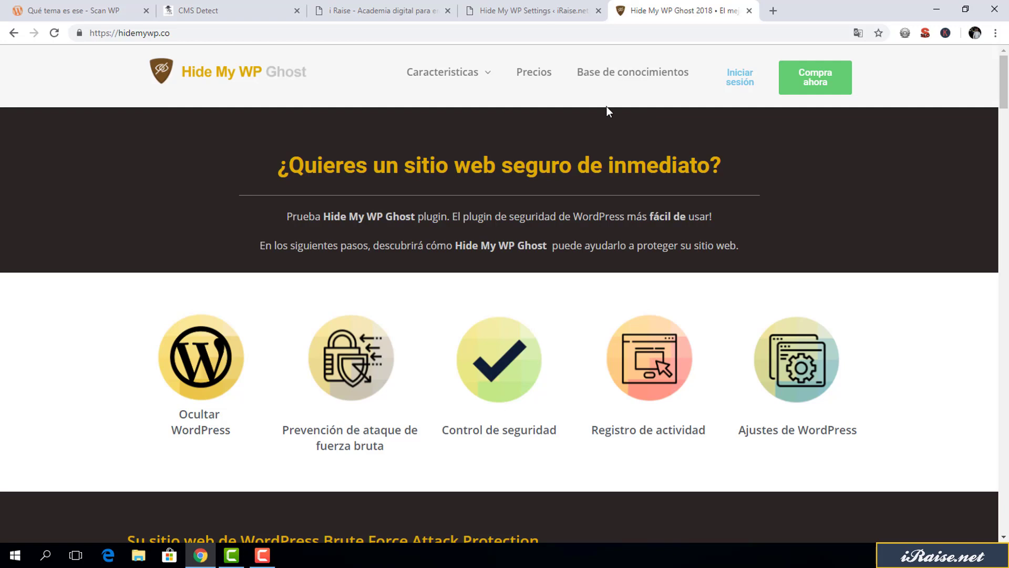
Close the Hide My WP Ghost website and activate the plugin on its WordPress settings page
left_click(245, 33)
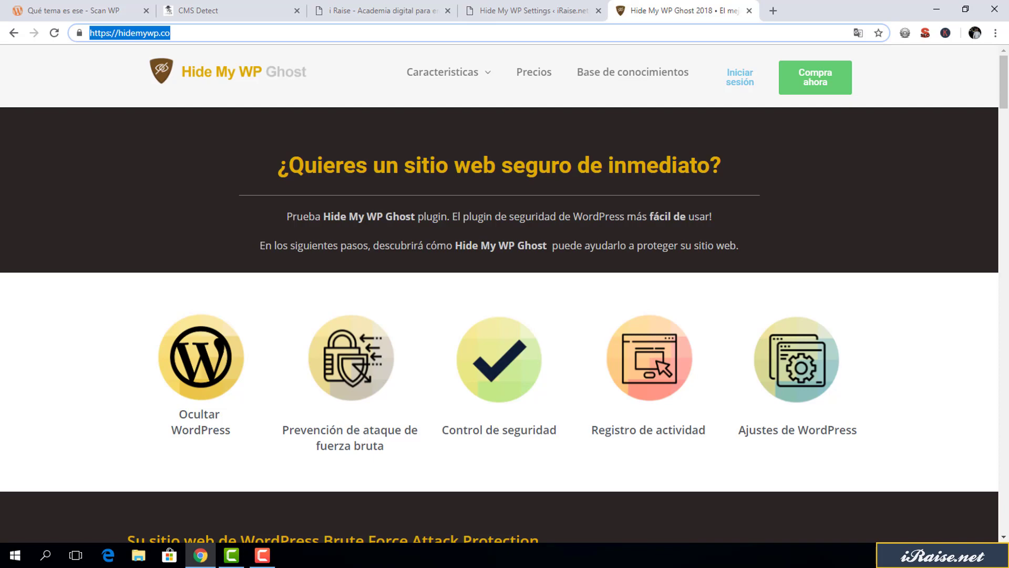
mouse_move(1004, 101)
left_mouse_down()
mouse_move(1004, 399)
mouse_move(1007, 96)
left_mouse_up()
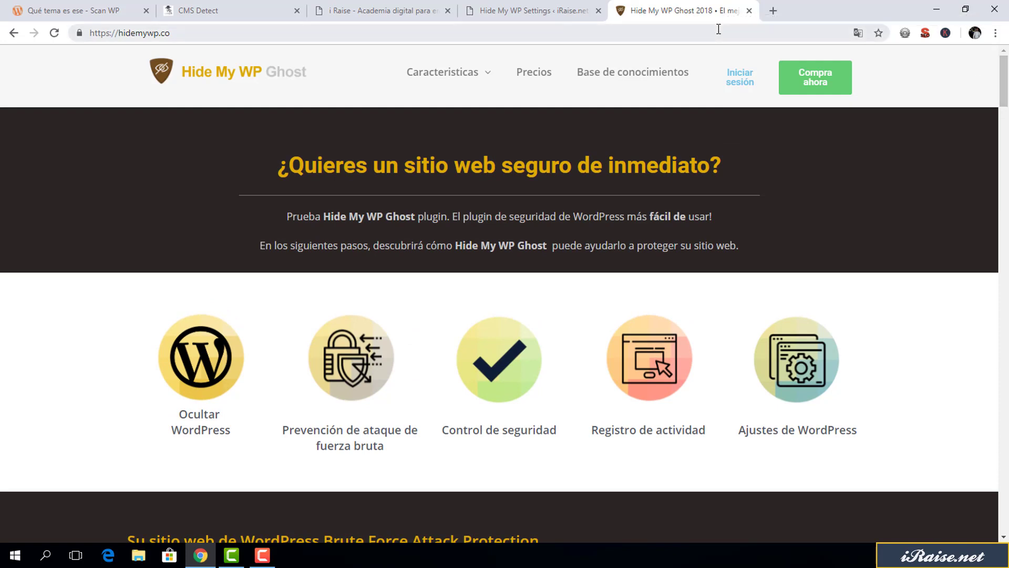
left_click(749, 10)
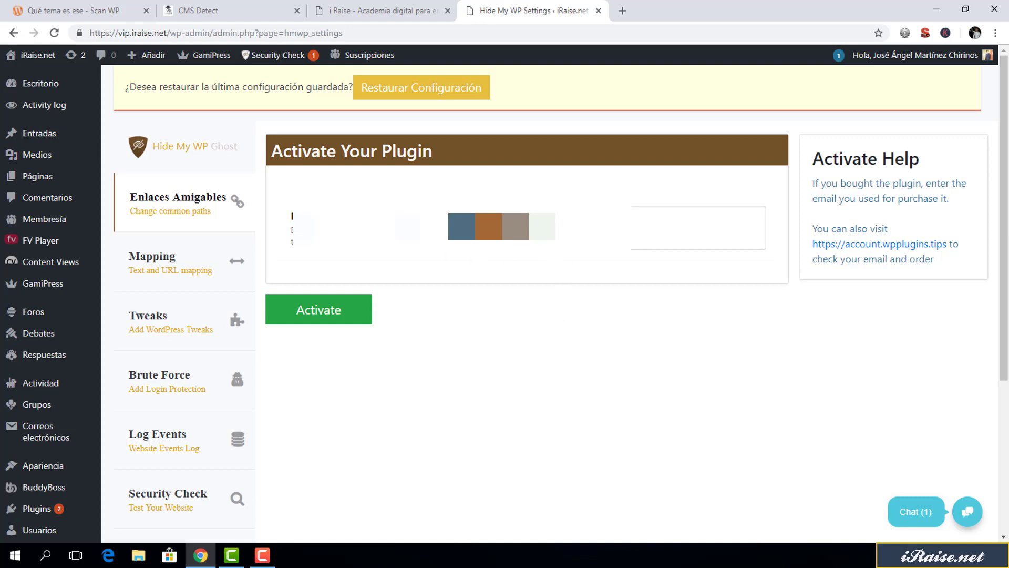
left_click(331, 309)
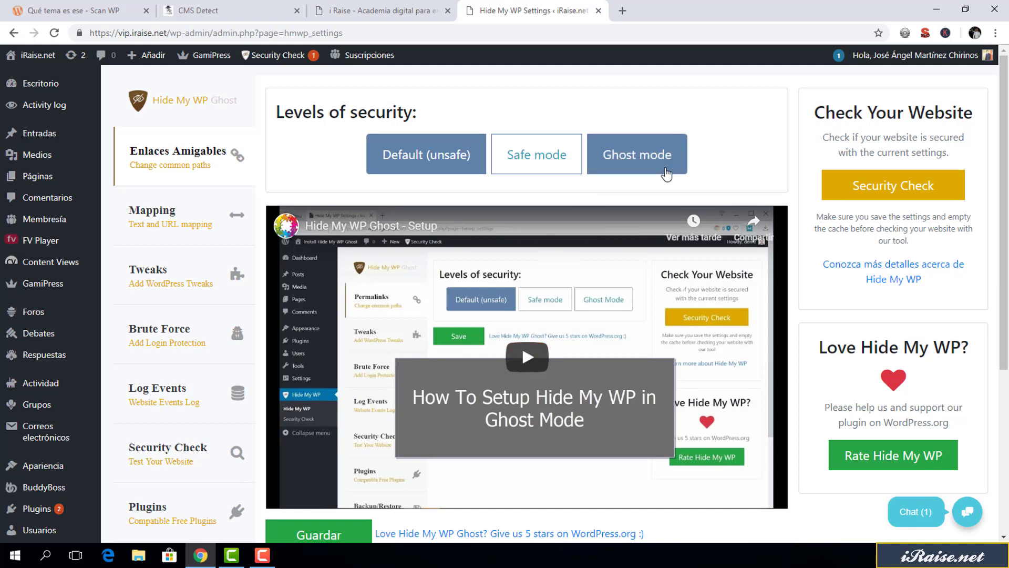
Set the plugin's security level to Ghost mode and dismiss the alert
left_click(638, 160)
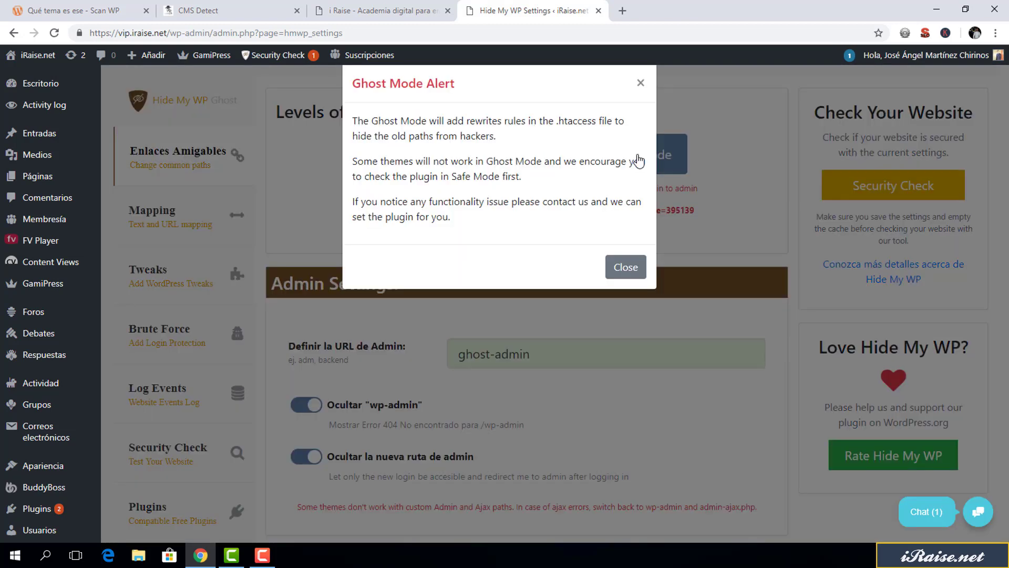
left_click(614, 267)
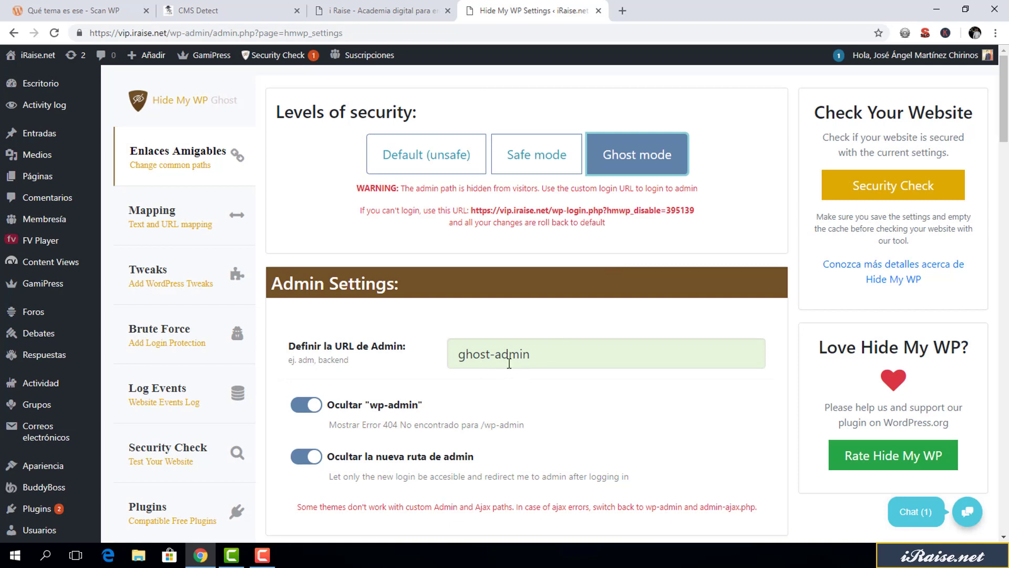
left_click(530, 354)
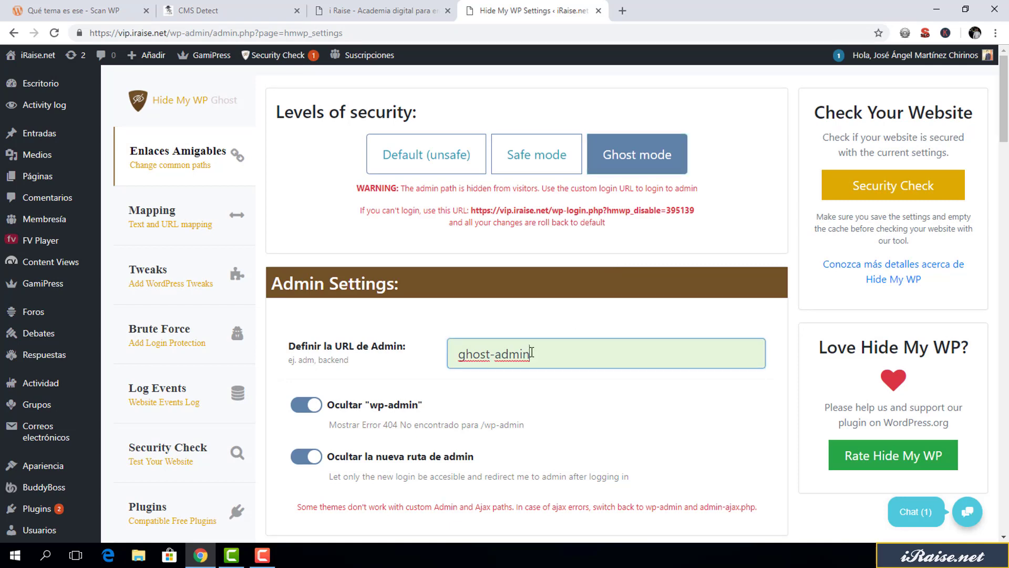
left_click_drag(217, 33, 400, 19)
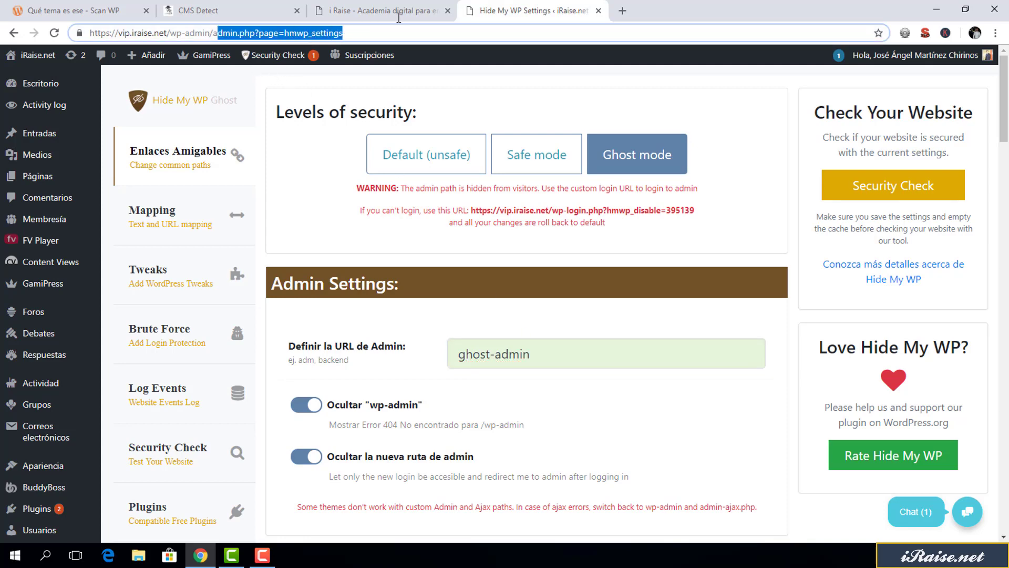
key("BackSpace")
key("BackSpace")
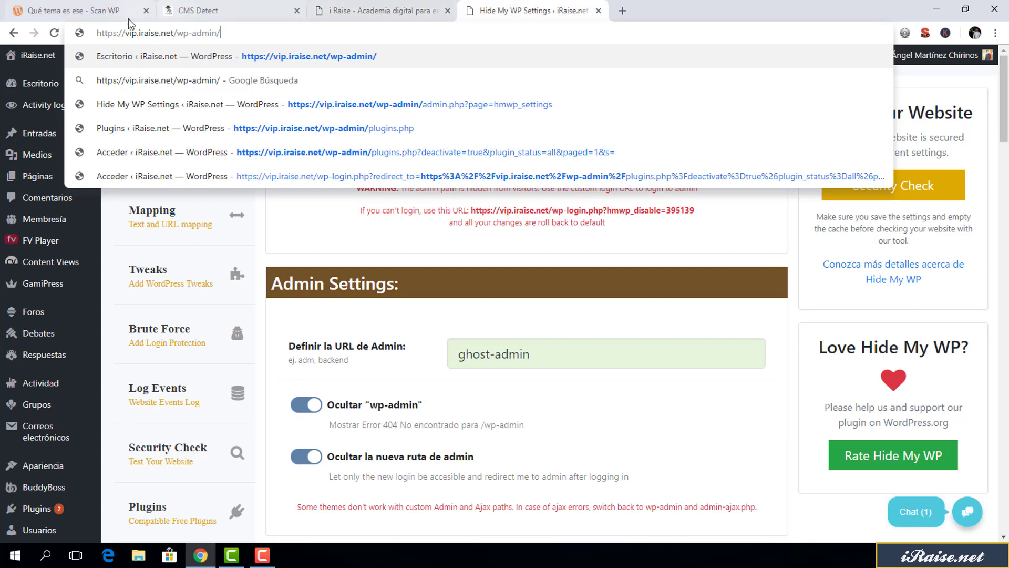
left_click_drag(139, 32, 159, 32)
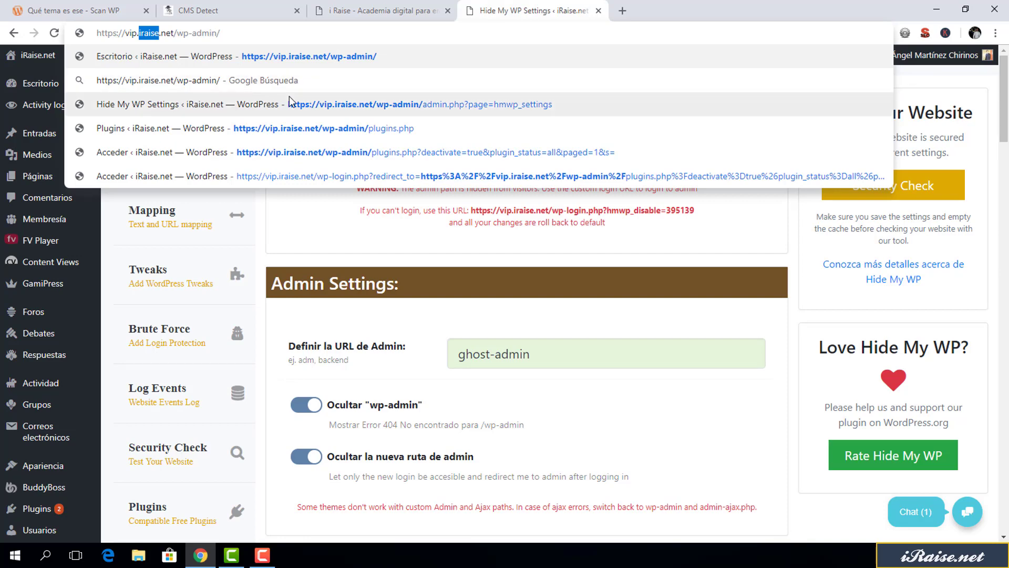
left_click(488, 291)
Set the custom admin URL in the Admin Settings to inicio-de-sesion
scroll(503, 291, "down", 1)
scroll(503, 291, "down", 2)
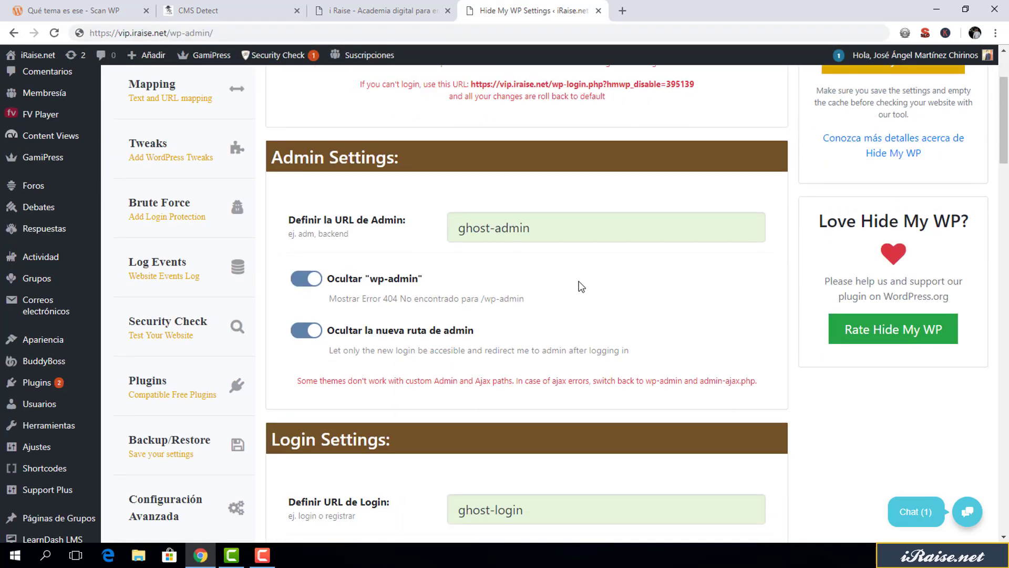
left_click(558, 229)
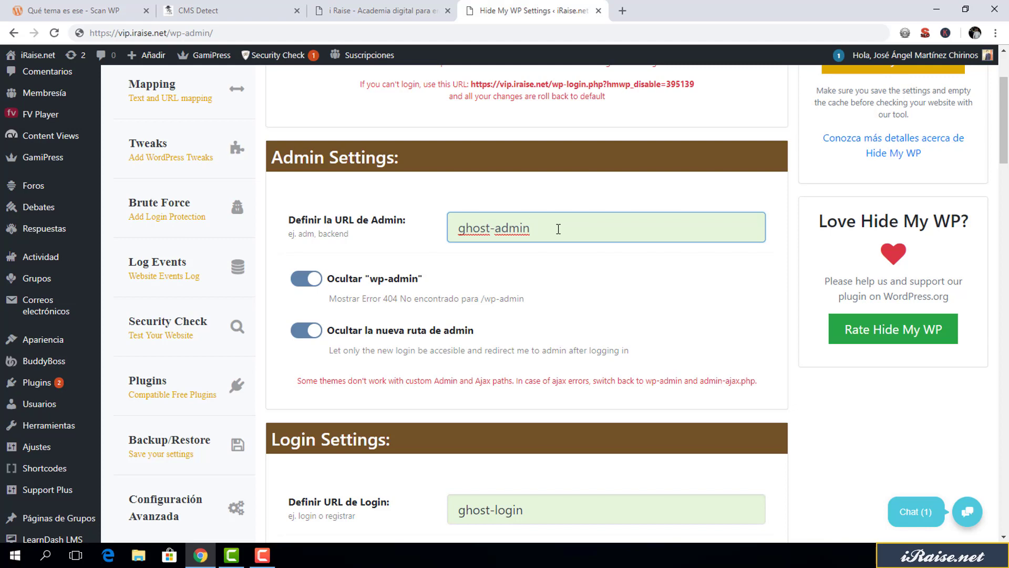
left_click_drag(558, 229, 443, 231)
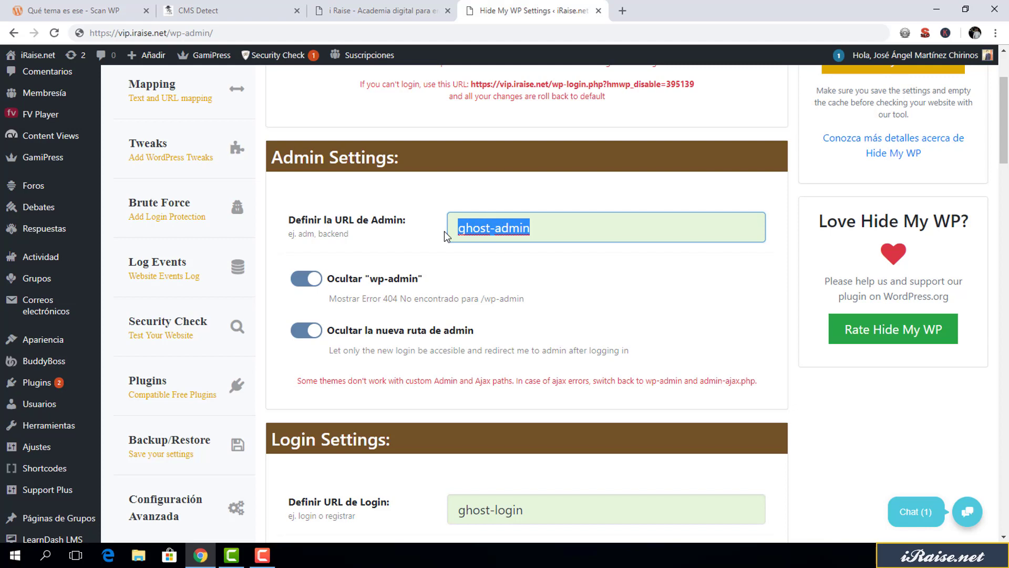
type("inicio-d")
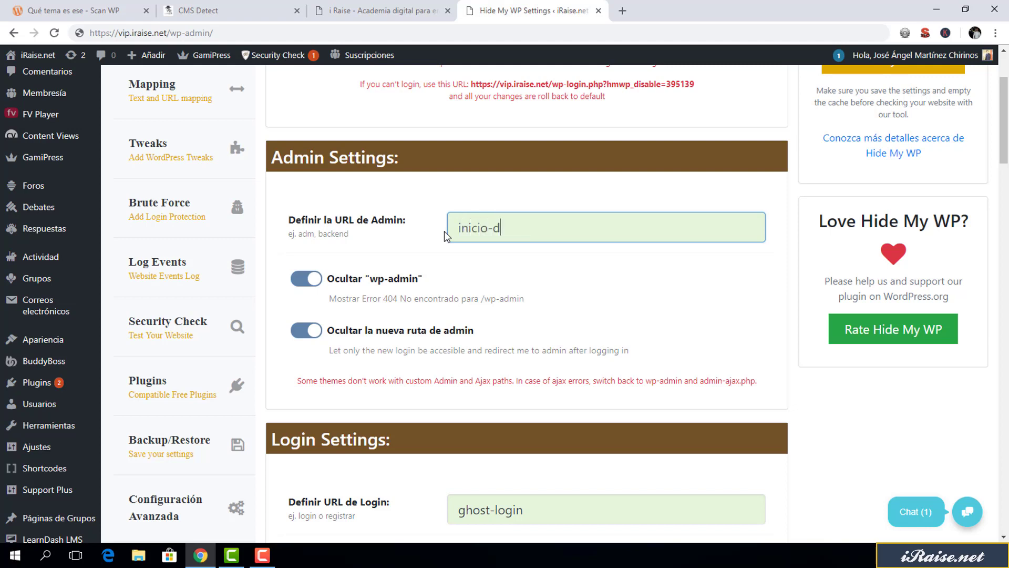
type("e-sesion")
Shorten the custom login URL in the Login Settings to login
scroll(446, 269, "down", 3)
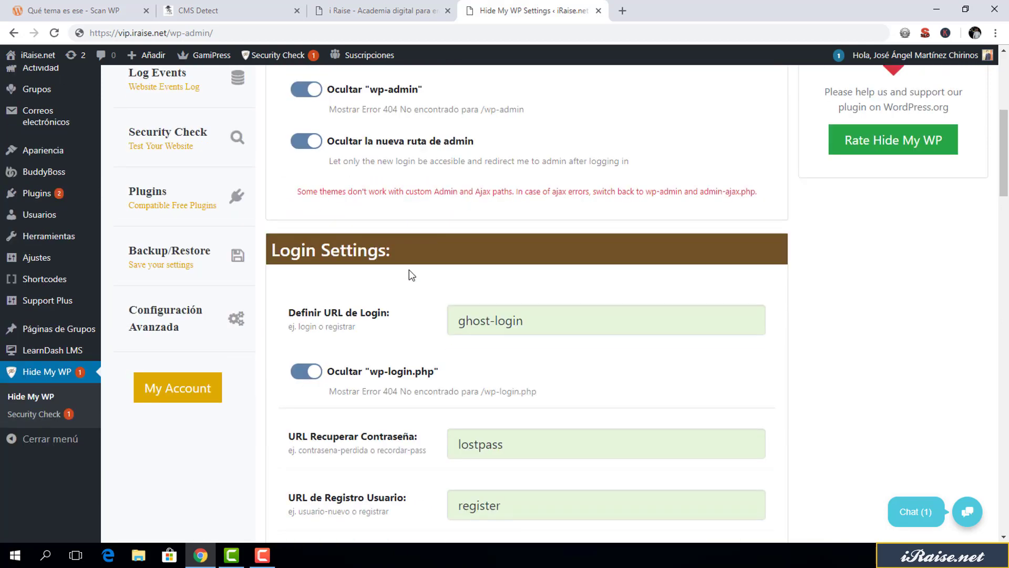
left_click_drag(525, 320, 448, 323)
left_click(512, 319)
key("BackSpace")
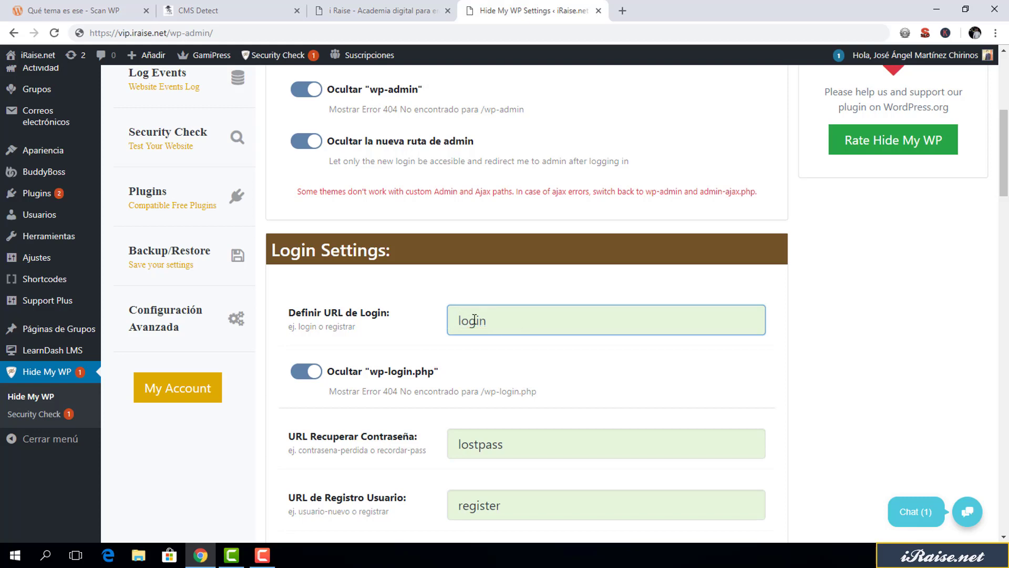
left_click(474, 319)
Review the remaining login, common path and security settings, and save the Ghost mode configuration
scroll(515, 314, "down", 2)
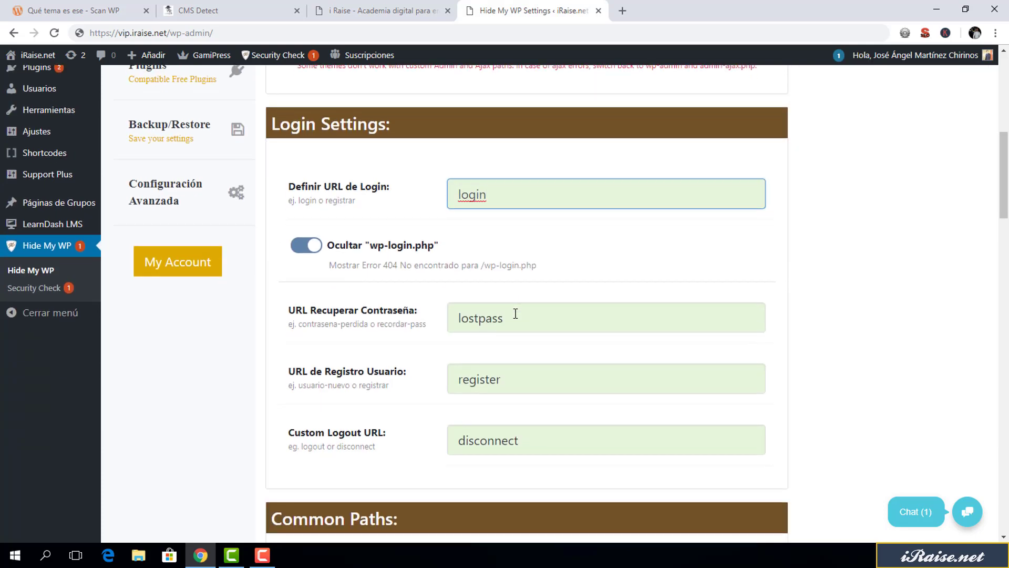
scroll(515, 314, "down", 10)
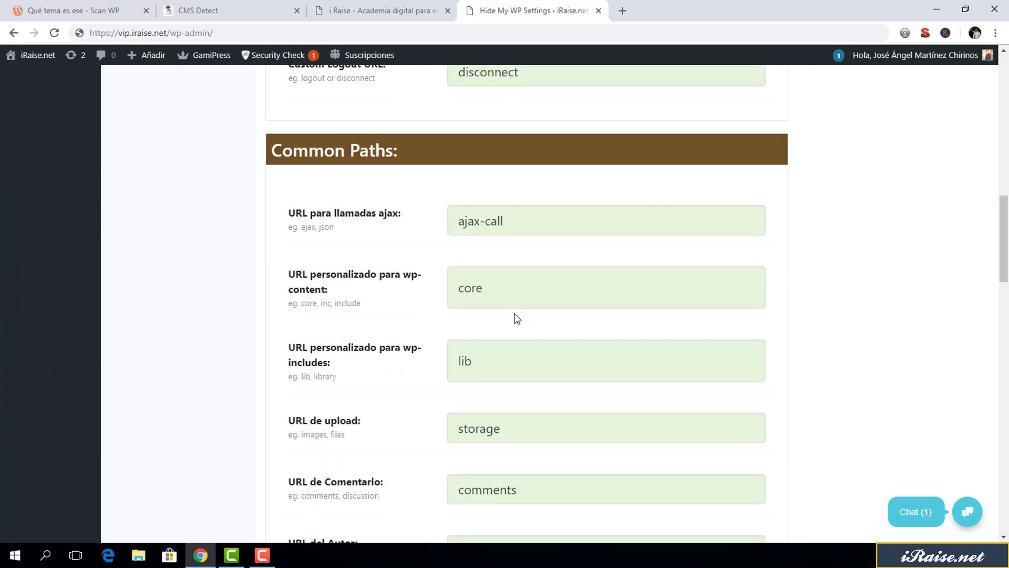
scroll(515, 318, "down", 16)
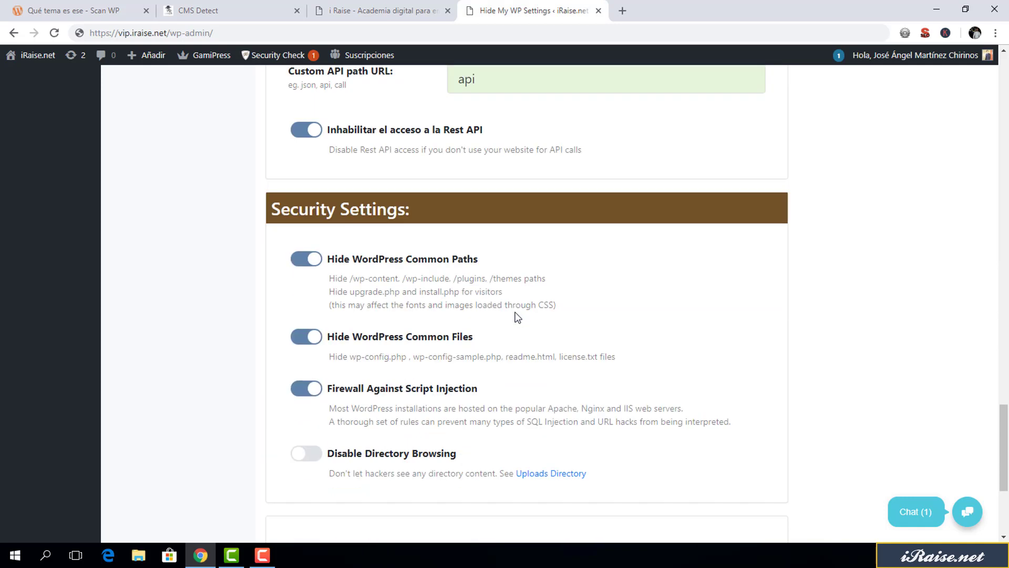
scroll(518, 317, "down", 2)
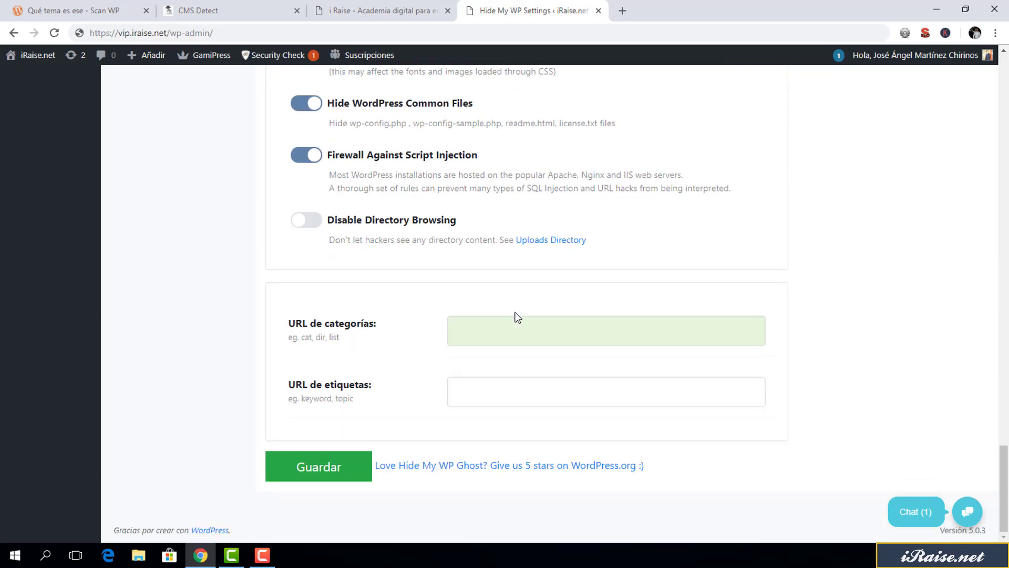
left_click(308, 473)
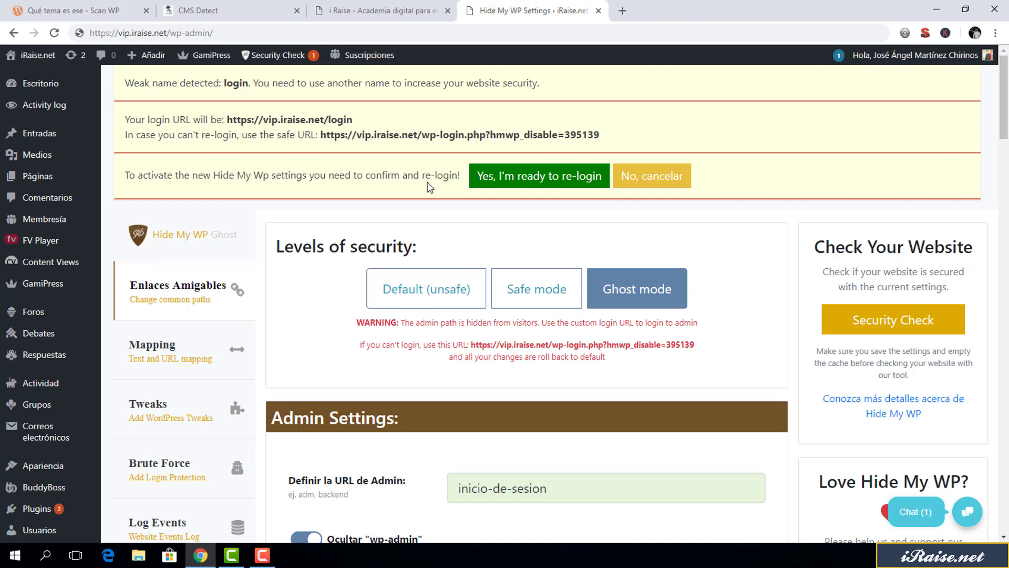
Review the saved admin settings and the text and URL replacements in the Mapping section
scroll(443, 164, "down", 1)
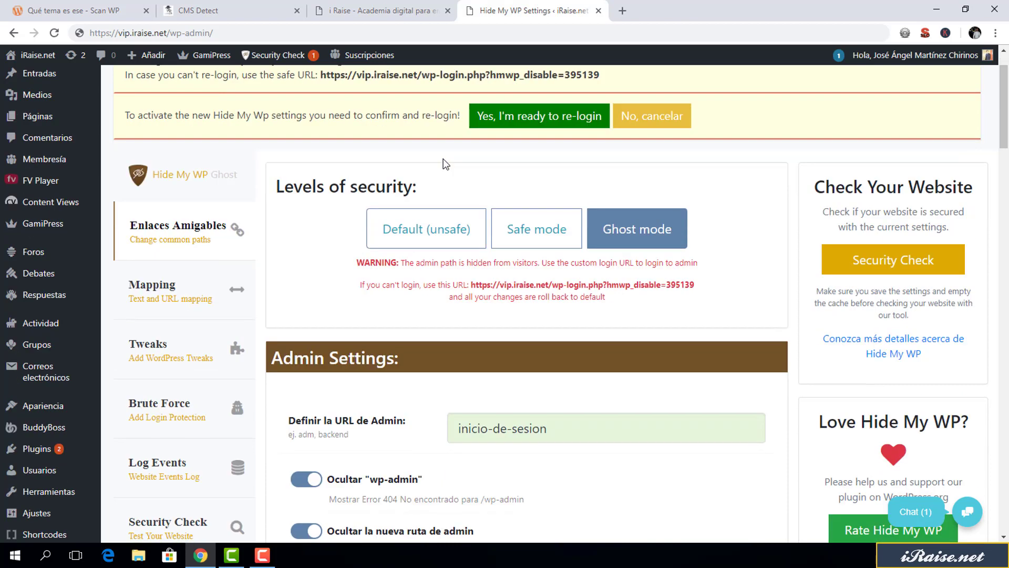
scroll(443, 160, "down", 1)
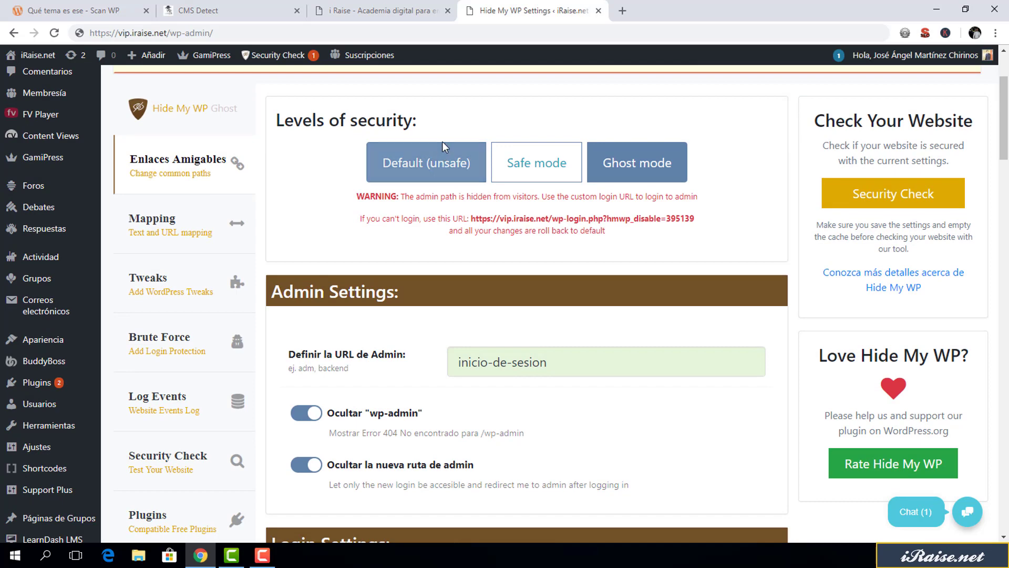
scroll(441, 145, "up", 2)
left_click(178, 356)
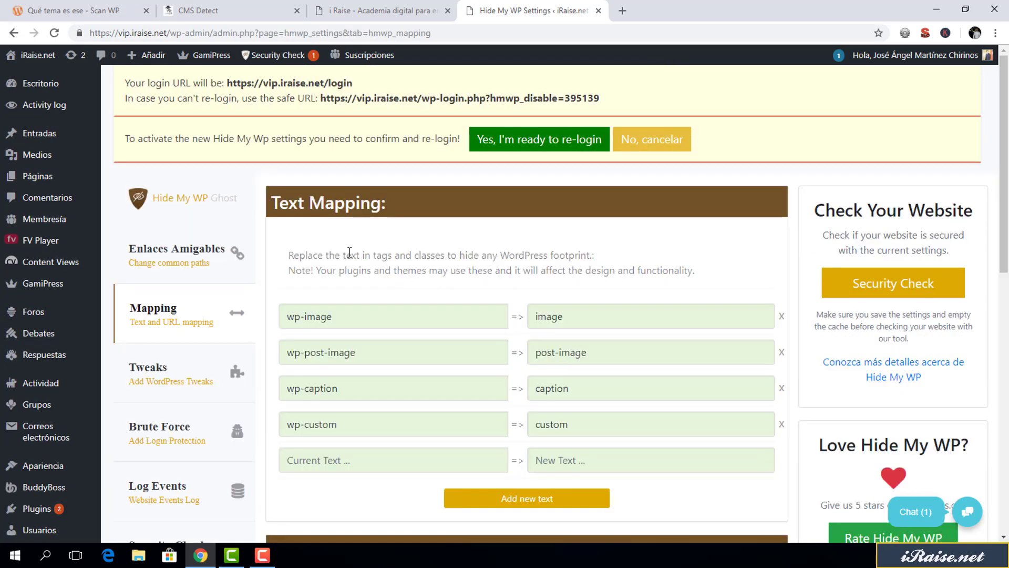
scroll(349, 252, "down", 1)
scroll(350, 252, "down", 10)
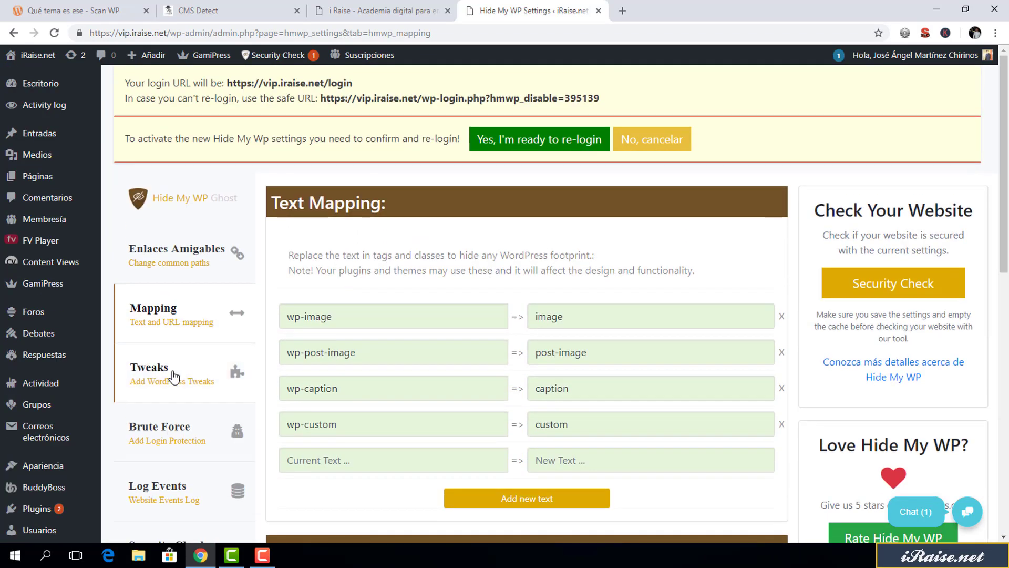
In the Tweaks section, enable hiding WordPress for logged users, versions and tags, the RSD header, HTML comments and emoticons
left_click(174, 376)
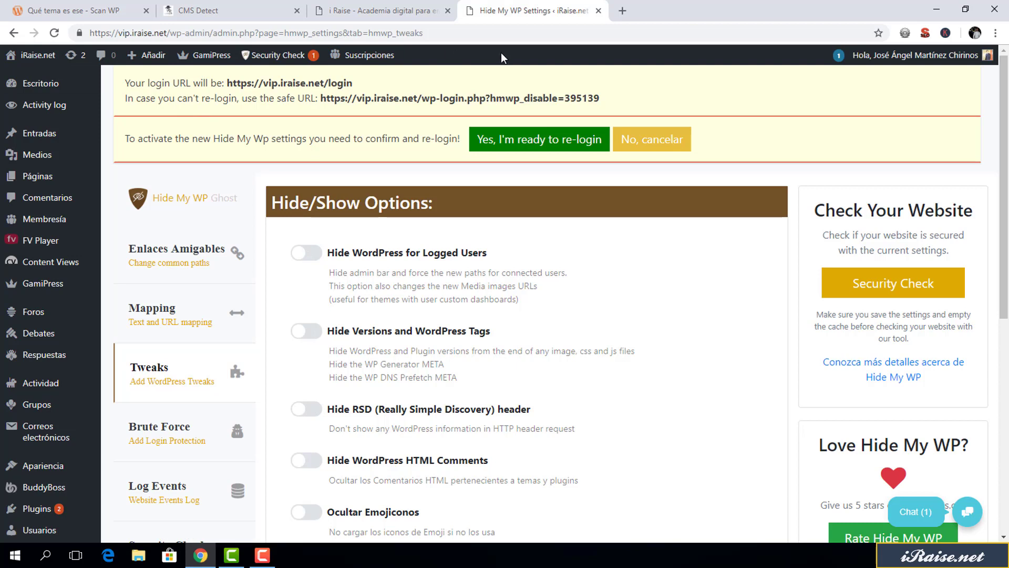
left_click(311, 257)
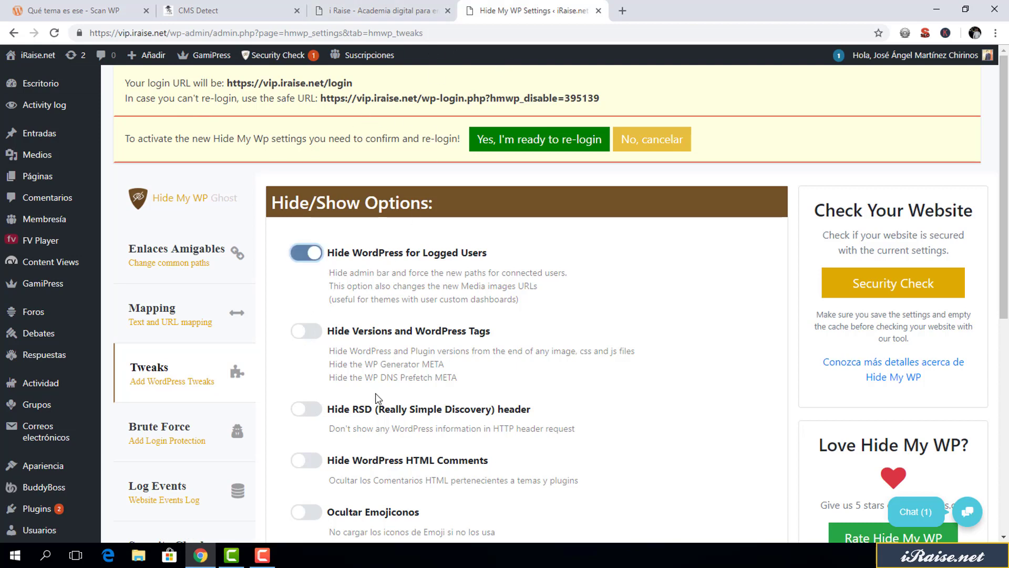
scroll(374, 332, "down", 1)
left_click(314, 269)
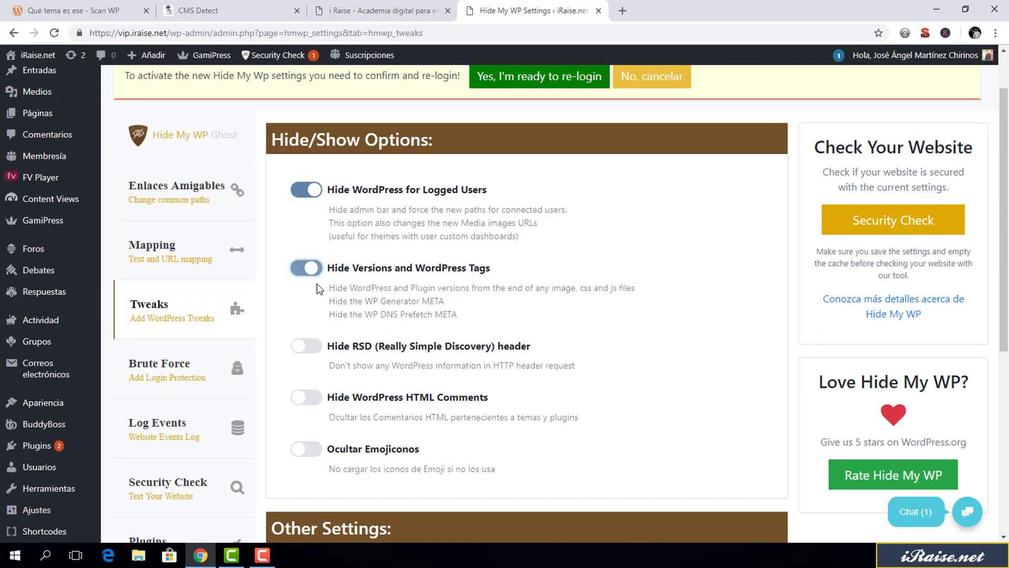
left_click(311, 347)
left_click(310, 398)
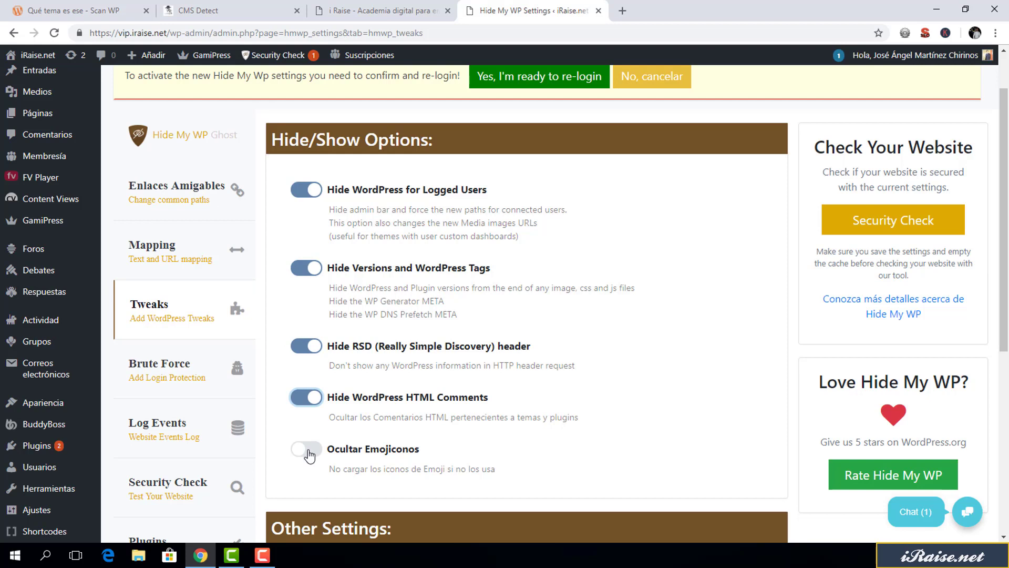
left_click(310, 452)
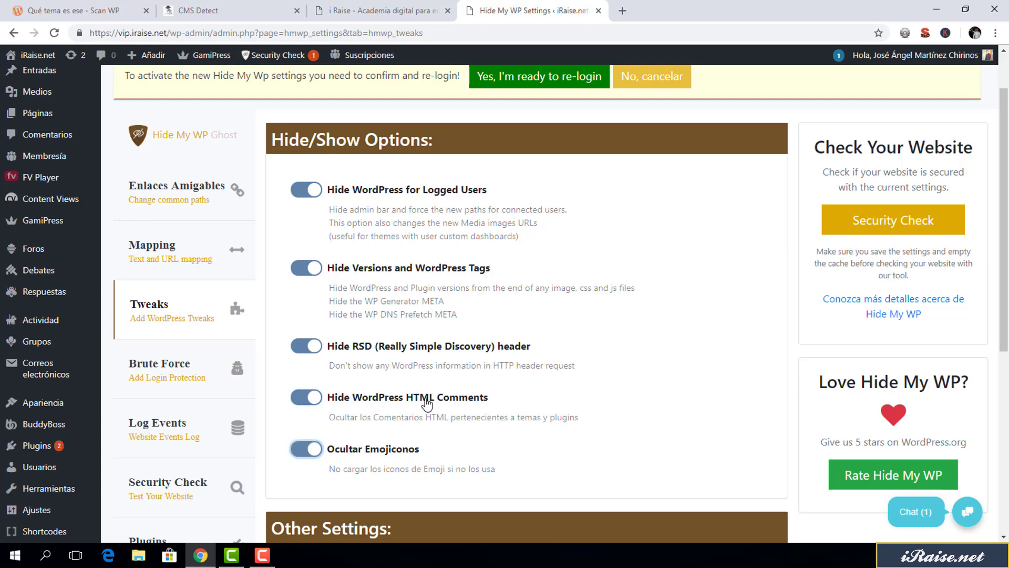
Disable XML-RPC access, embedded scripts, WLW Manifest scripts and frontend DB Debug under Other Settings, and save the tweaks
scroll(425, 400, "down", 2)
scroll(396, 377, "down", 2)
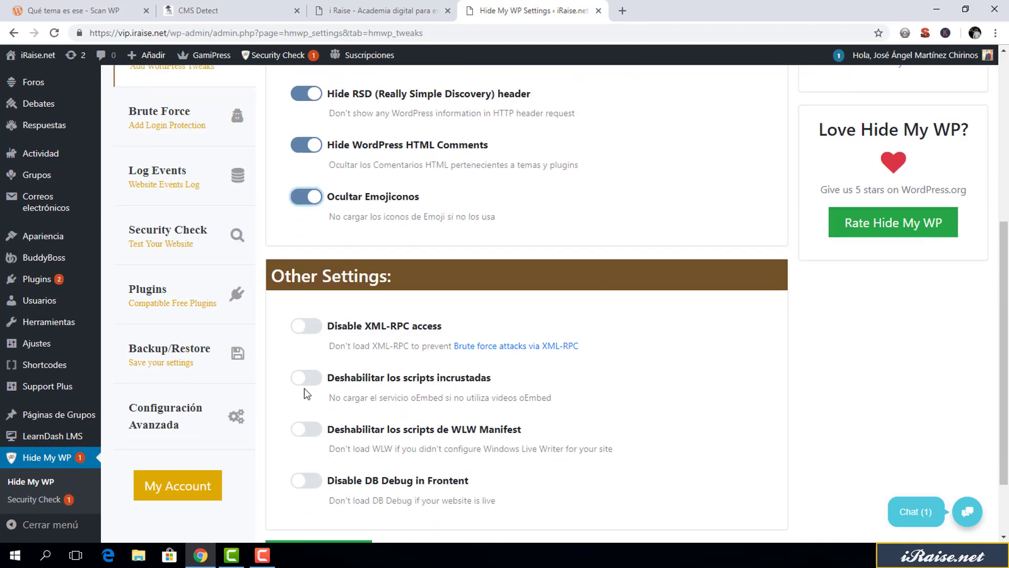
left_click(303, 345)
left_click(306, 326)
left_click(305, 378)
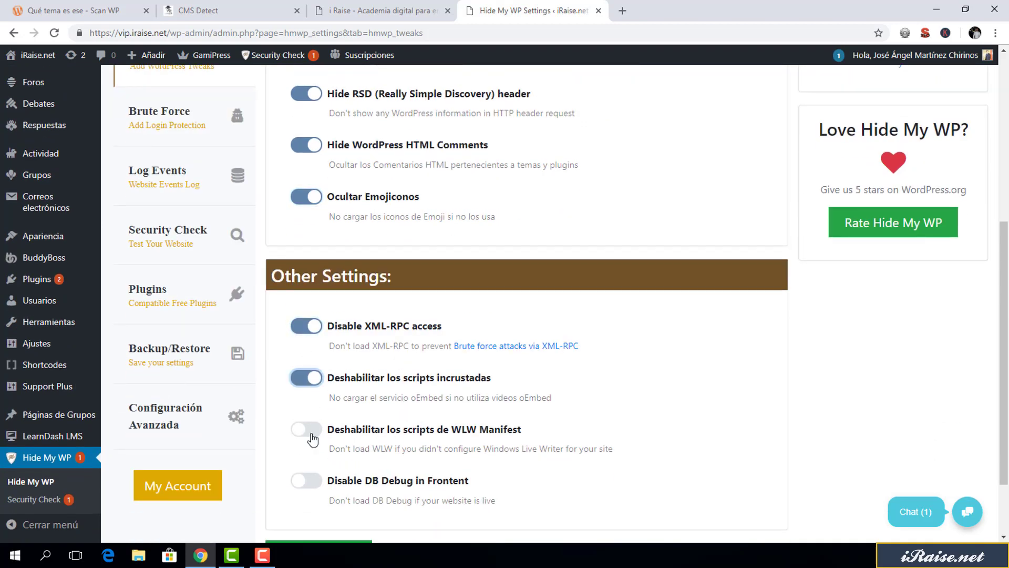
left_click(304, 429)
left_click(308, 481)
scroll(316, 481, "down", 2)
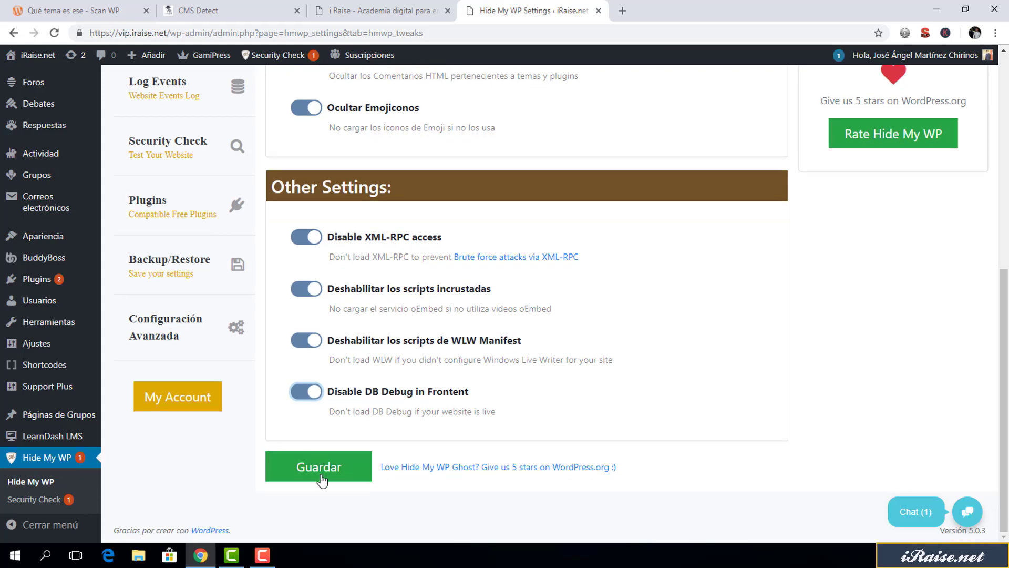
left_click(321, 477)
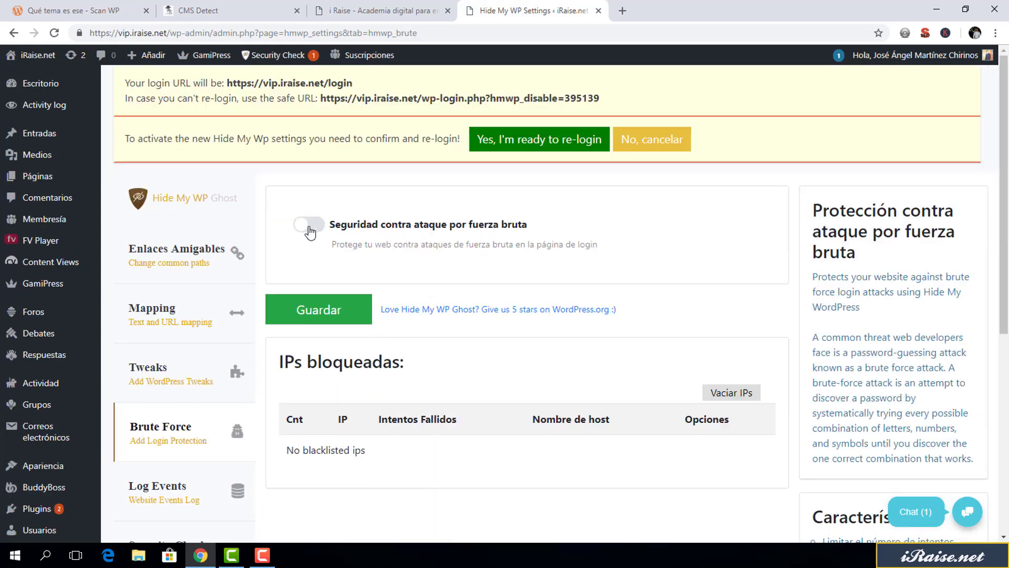
Enable brute-force attack protection in the Brute Force section and choose Math Check protection as the method
left_click(310, 227)
scroll(609, 237, "down", 6)
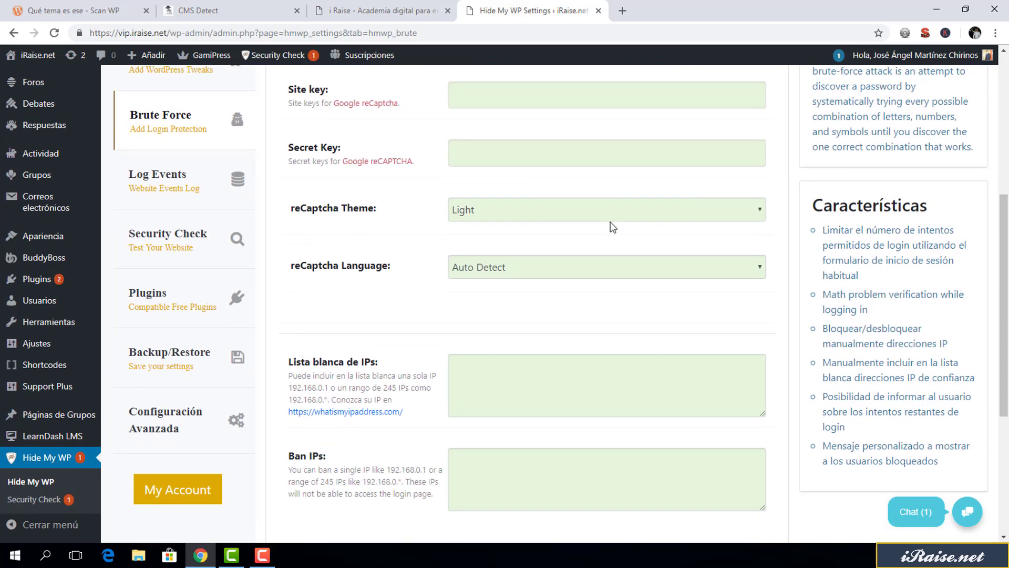
scroll(597, 196, "down", 4)
scroll(597, 192, "up", 8)
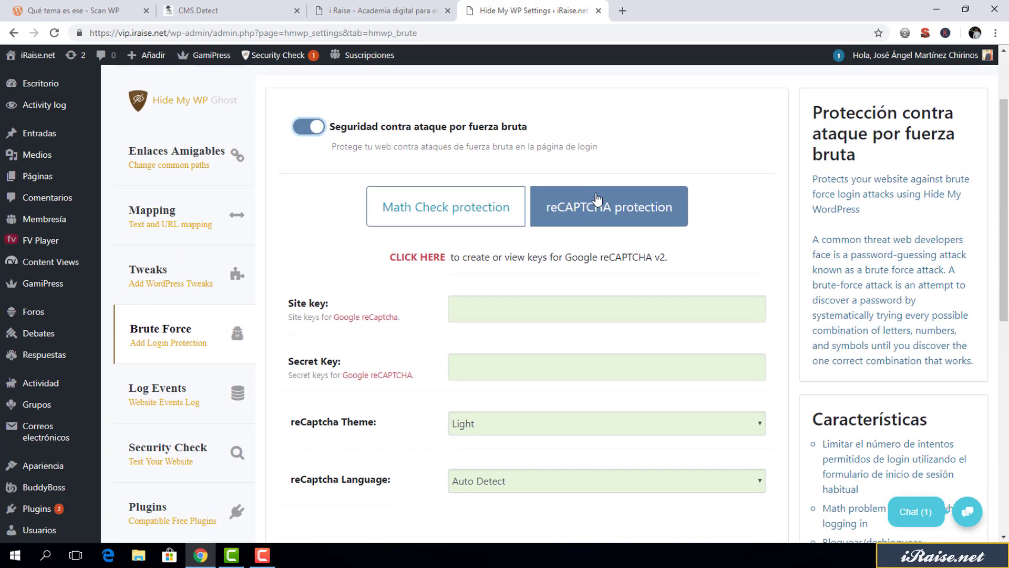
scroll(597, 198, "up", 2)
left_click(516, 284)
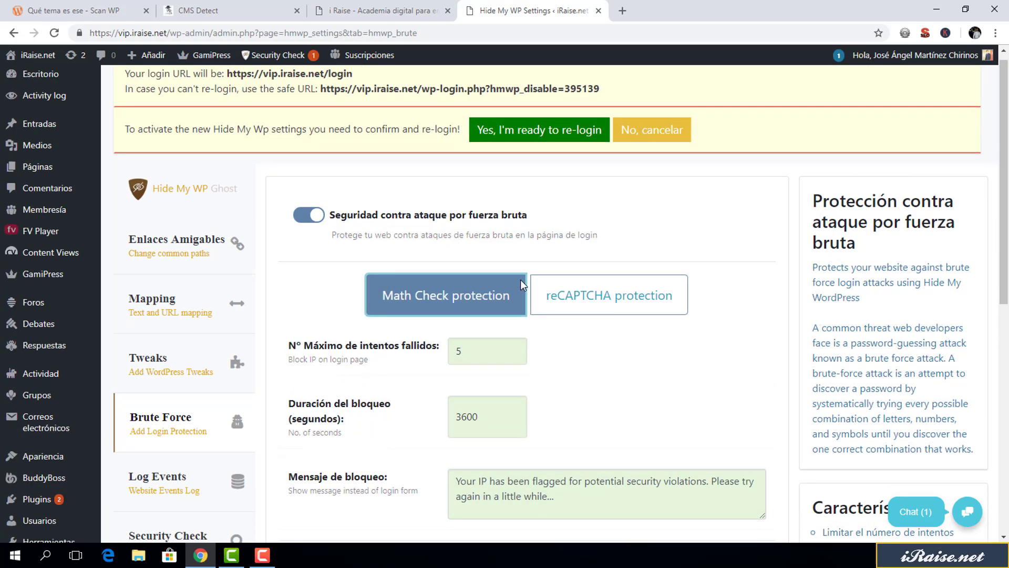
Review the maximum failed attempts and lockout duration settings of the Math Check protection
scroll(520, 279, "down", 2)
left_click(462, 237)
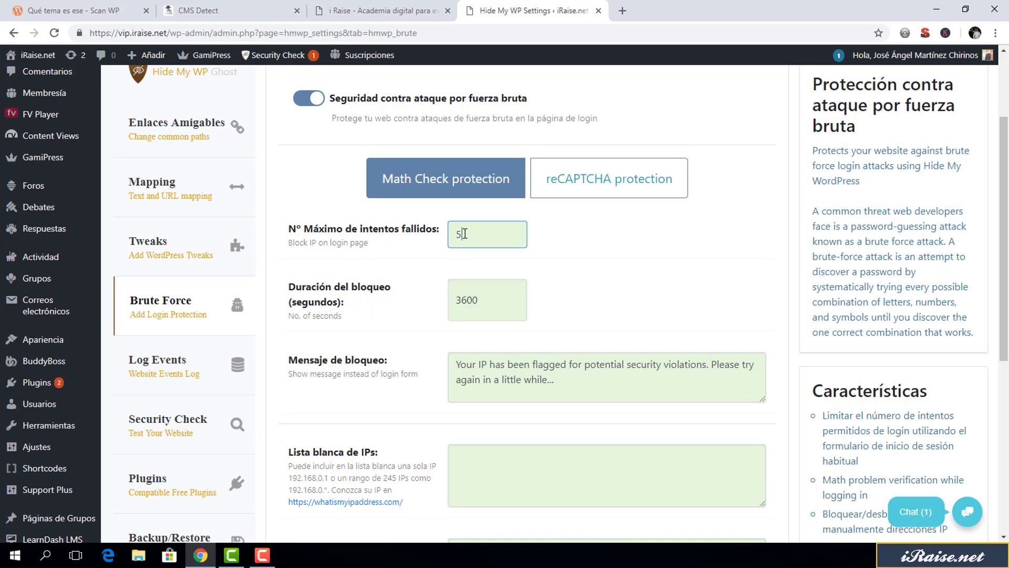
left_click_drag(464, 235, 457, 236)
left_click(512, 237)
left_click_drag(489, 307, 443, 311)
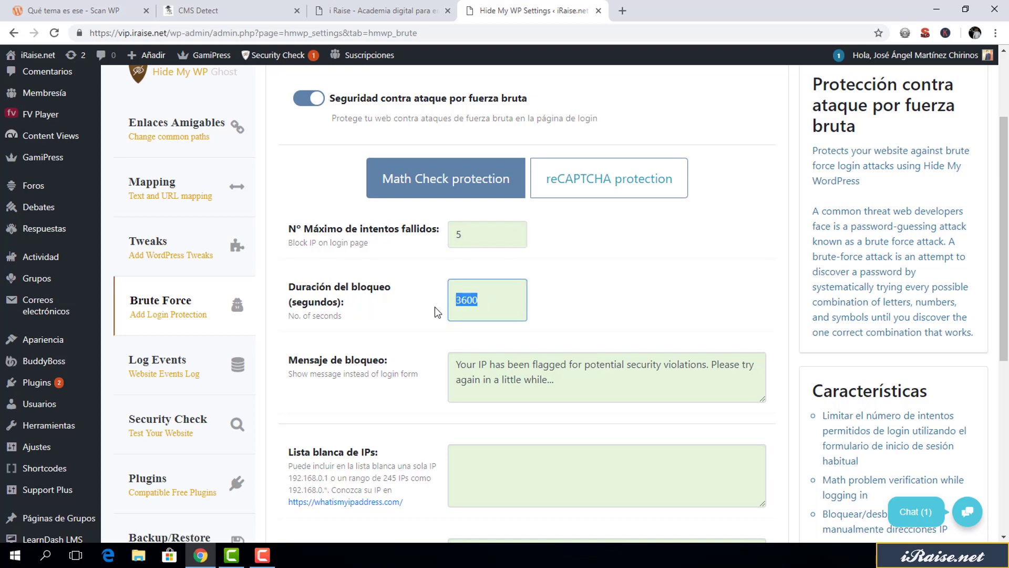
left_click(434, 307)
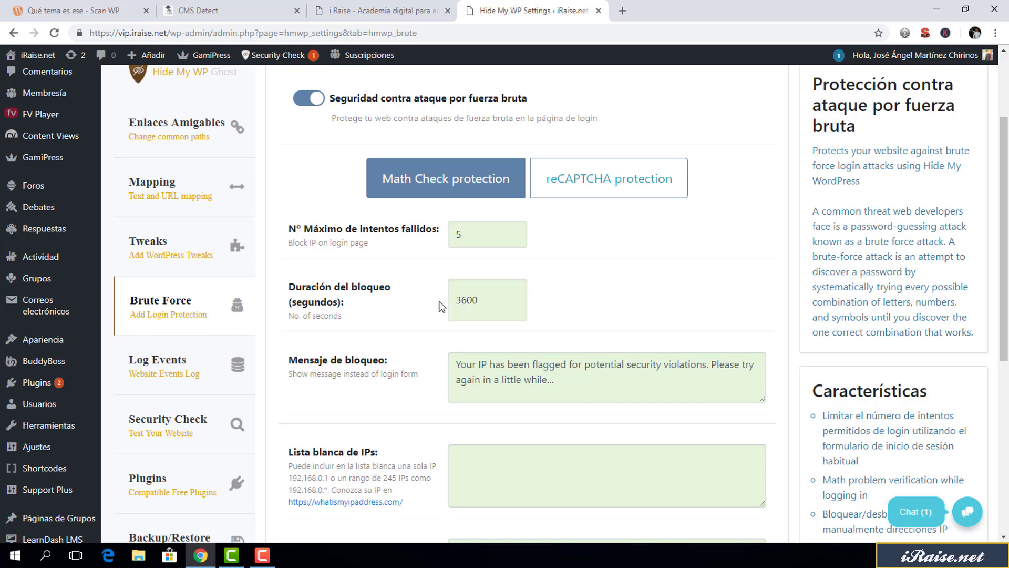
Try a maximum of 3 failed attempts and a longer lockout duration, and restore the limits to 5 attempts and 3600 seconds
left_click(472, 237)
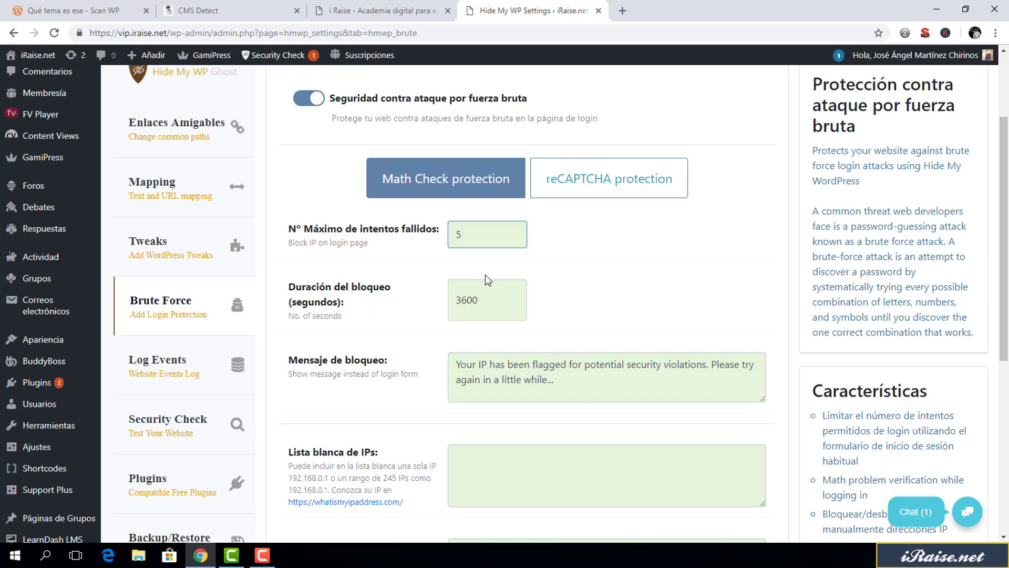
key("BackSpace")
type("3")
left_click(488, 291)
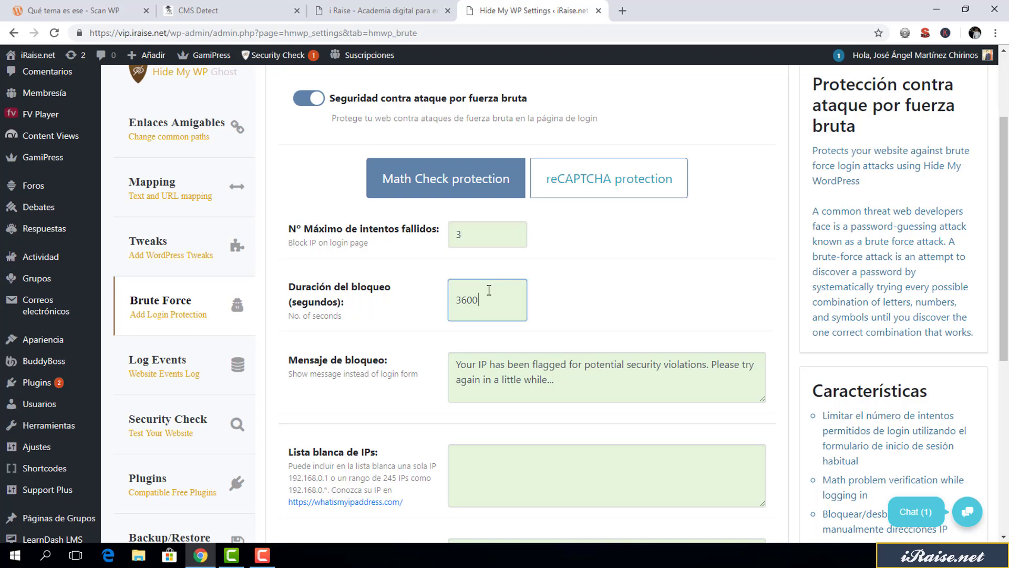
type("0")
key("BackSpace")
left_click(462, 235)
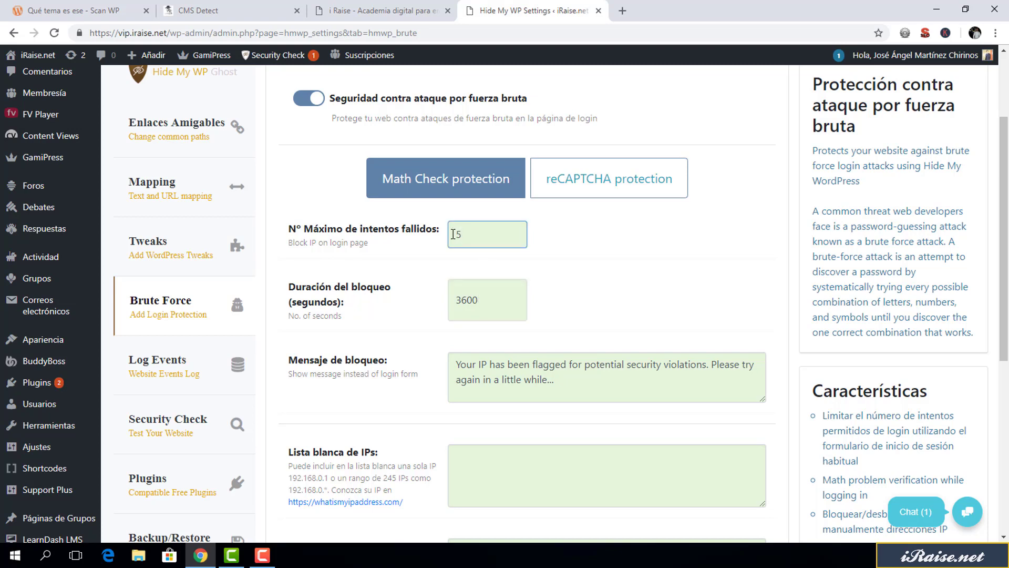
key("BackSpace")
type("5")
Replace the lockout message with "Tu ip fue bloqueada." and review the IP whitelist and Ban IPs fields
left_click_drag(574, 376, 453, 365)
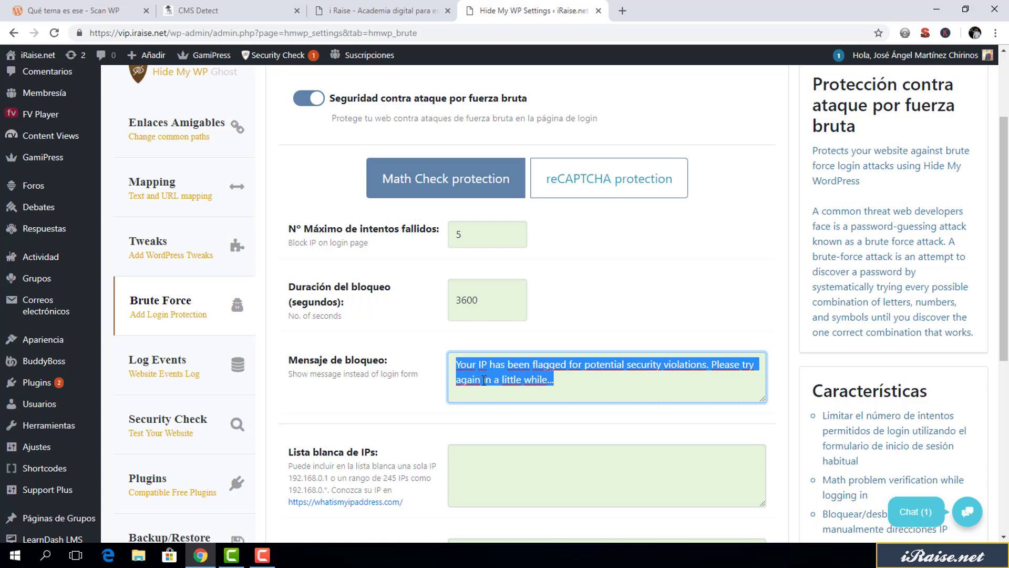
type("Tu ip fue b")
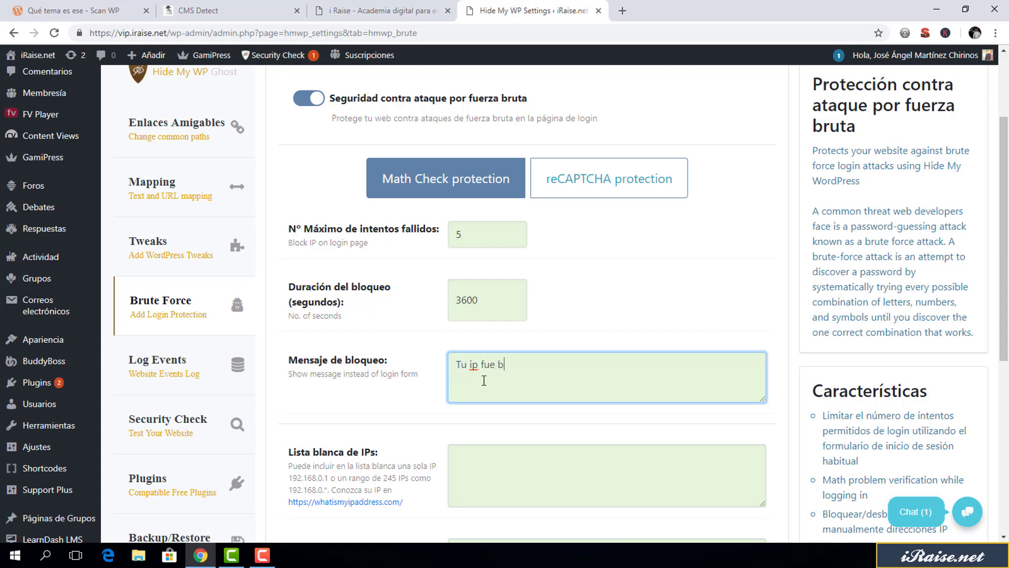
type("loqueada.")
scroll(497, 336, "down", 3)
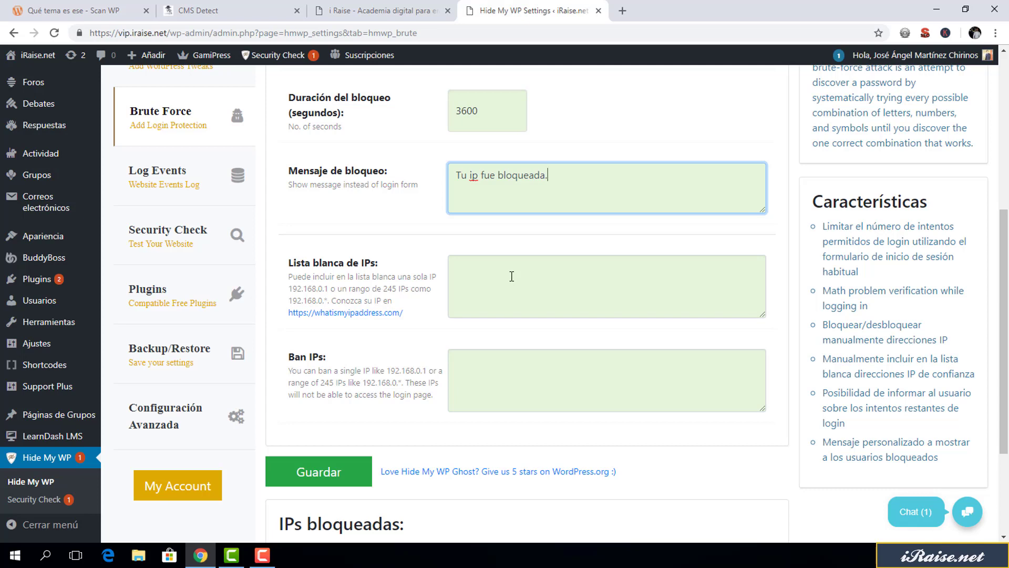
scroll(543, 142, "up", 1)
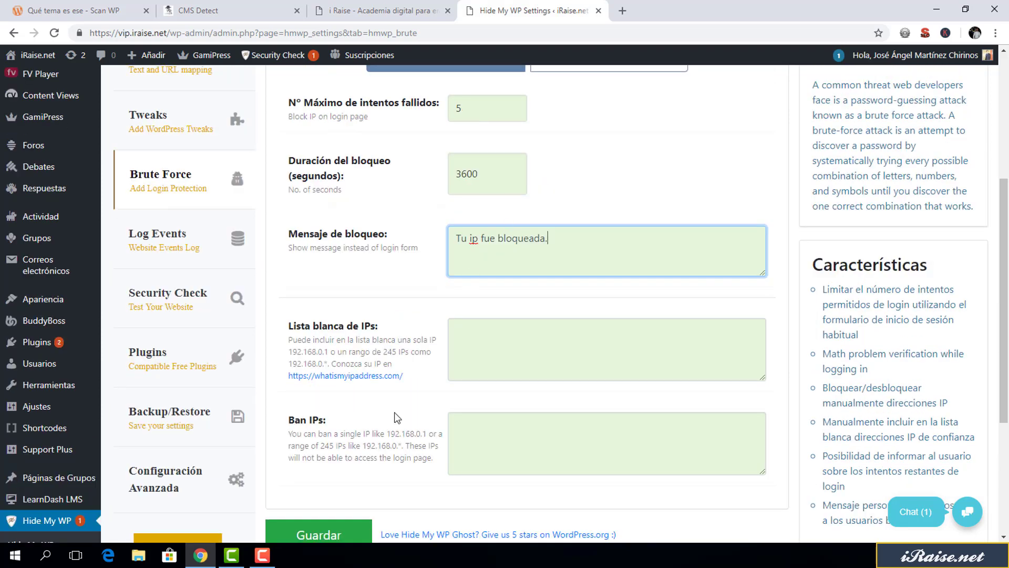
left_click(478, 428)
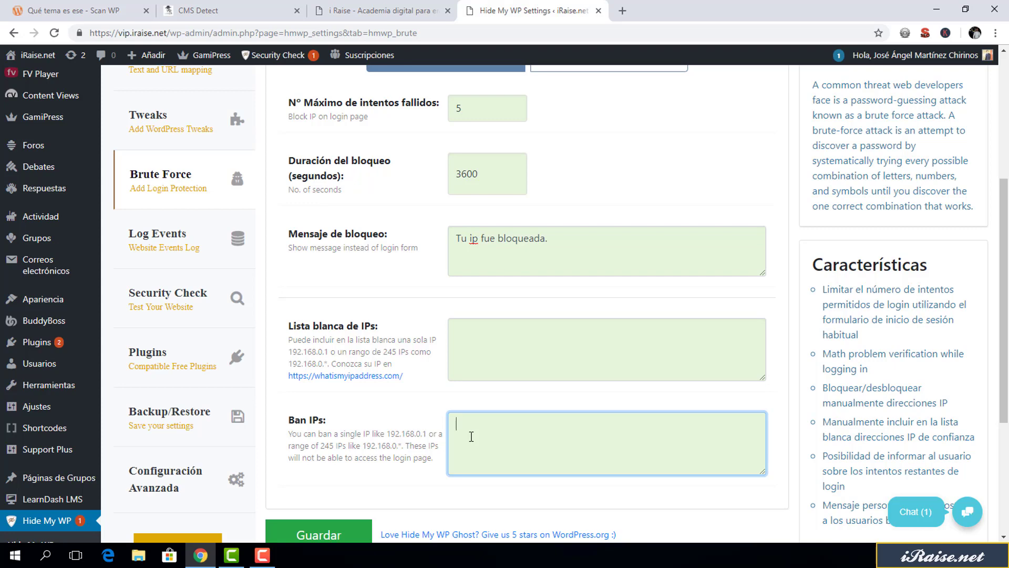
Choose reCAPTCHA protection, open the Google reCAPTCHA site registration page and select reCAPTCHA v2 to view its form
scroll(471, 436, "up", 5)
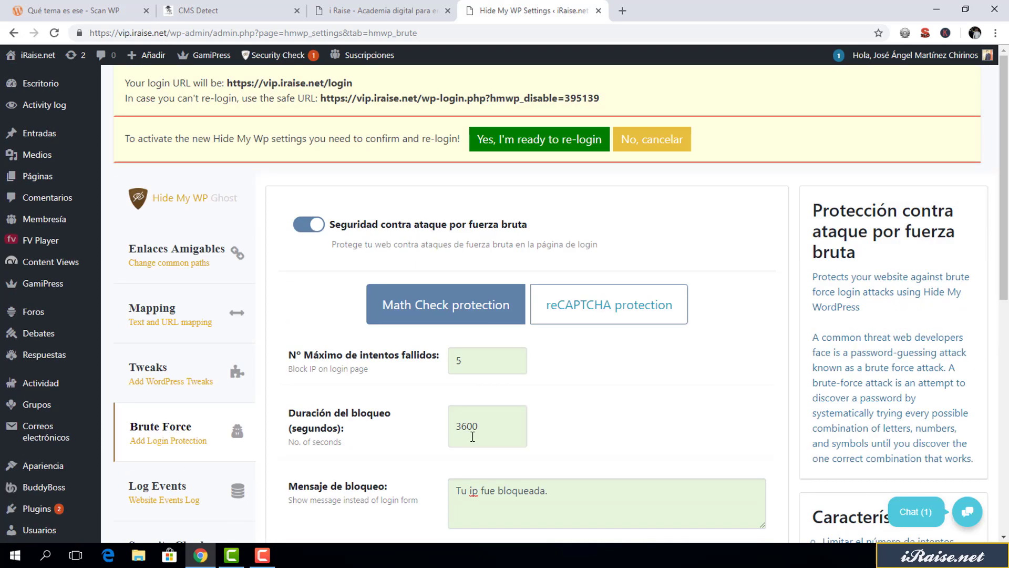
left_click(630, 321)
scroll(631, 324, "down", 2)
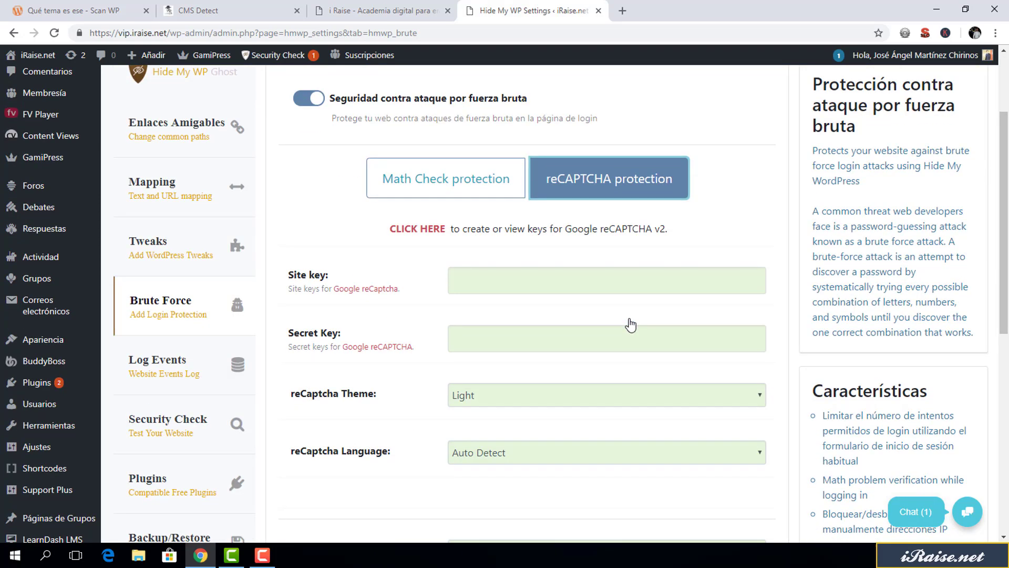
left_click(391, 289)
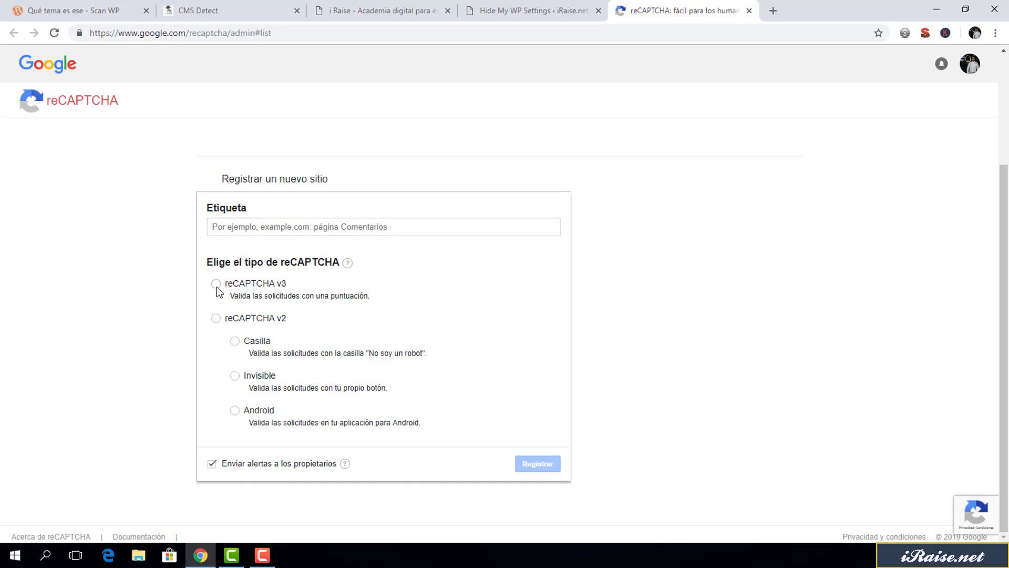
left_click(216, 318)
scroll(348, 316, "down", 4)
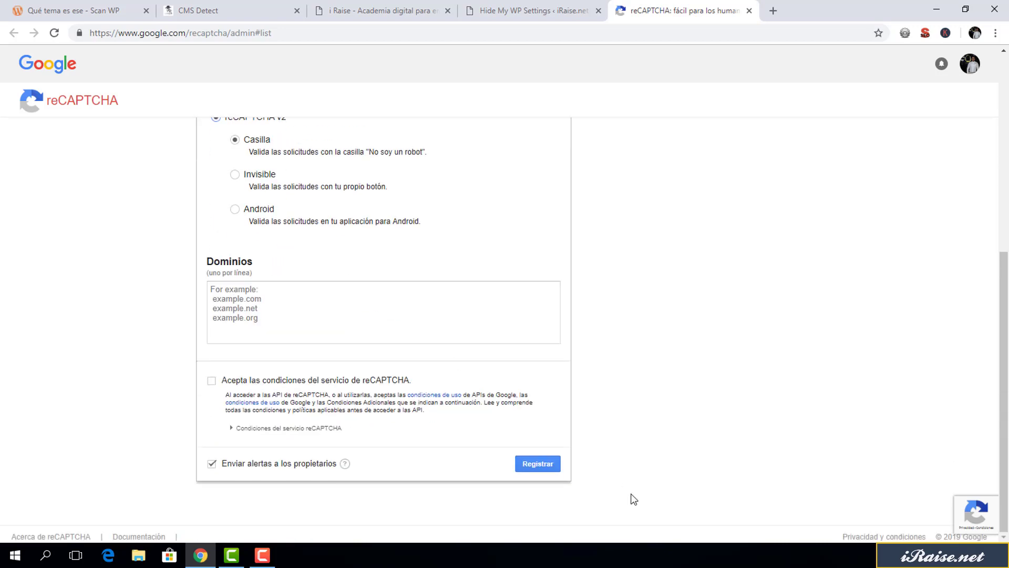
Return to the Brute Force settings, examine the Site key and Secret Key fields, and switch back to Math Check protection
left_click(575, 7)
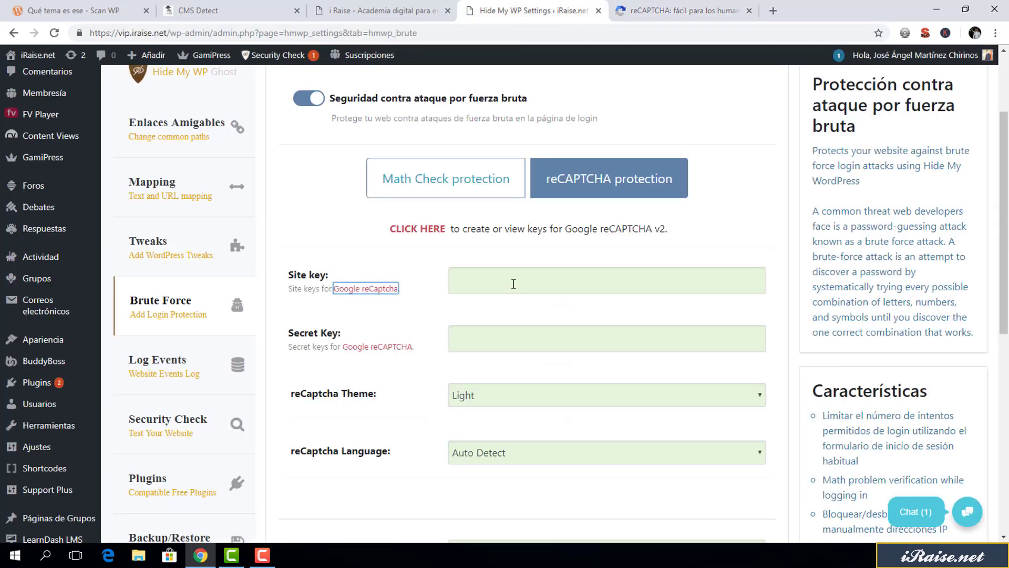
left_click(513, 284)
left_click(508, 332)
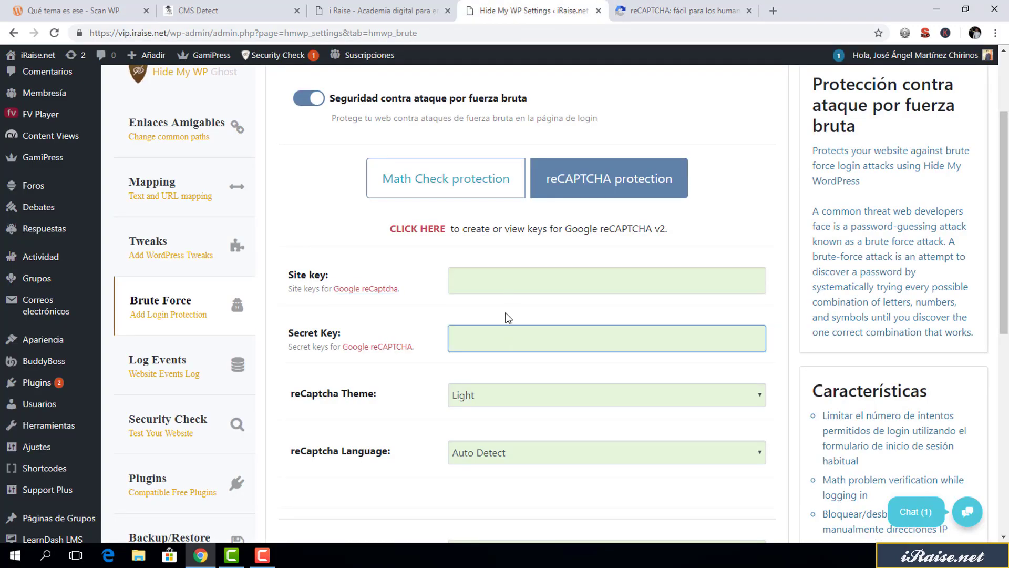
scroll(517, 322, "down", 3)
scroll(800, 293, "up", 2)
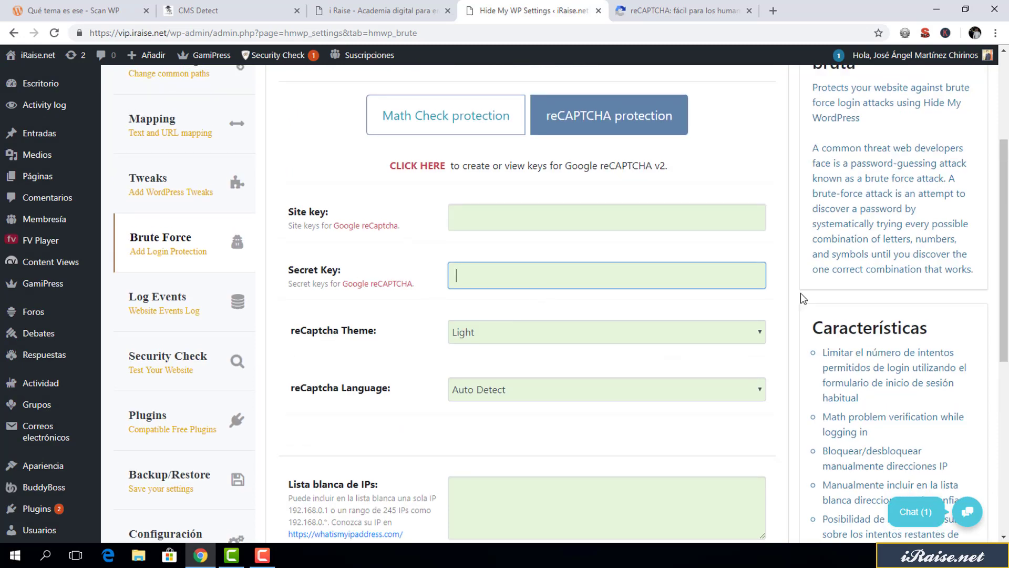
scroll(568, 266, "up", 1)
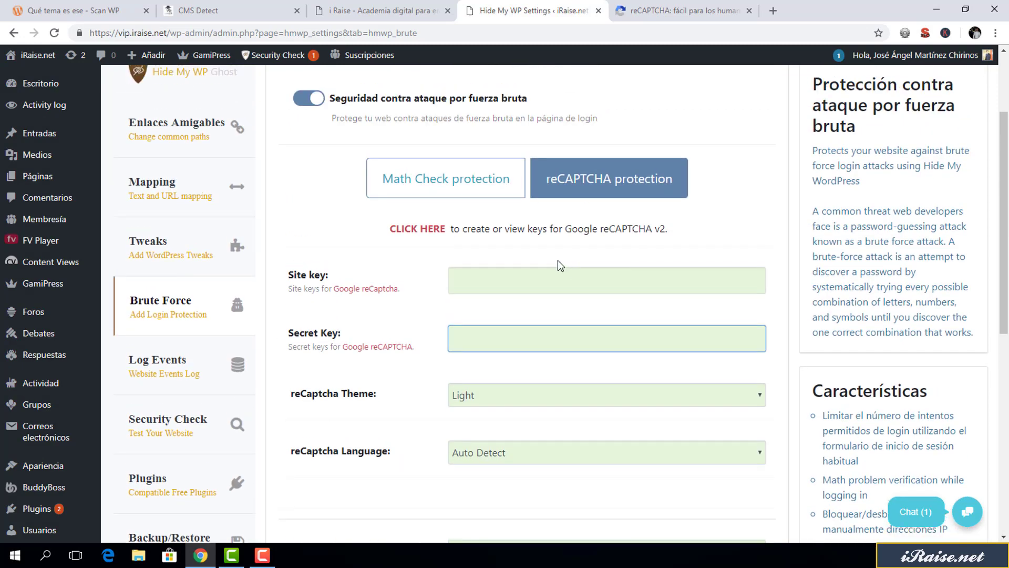
left_click(447, 199)
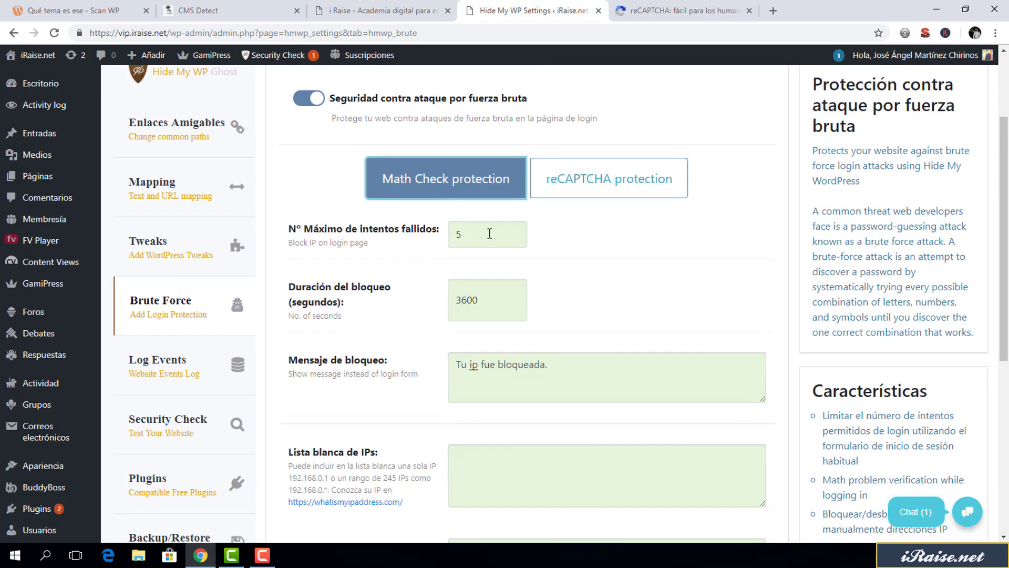
scroll(490, 234, "down", 6)
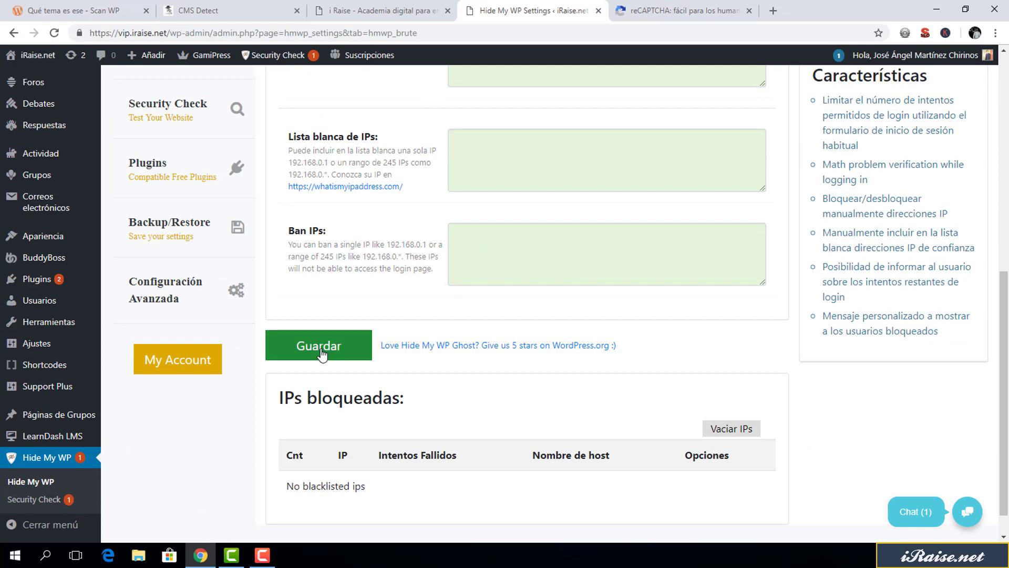
Review the Log Events settings for user event tracking and the WordPress Security Check scan options
scroll(322, 355, "down", 1)
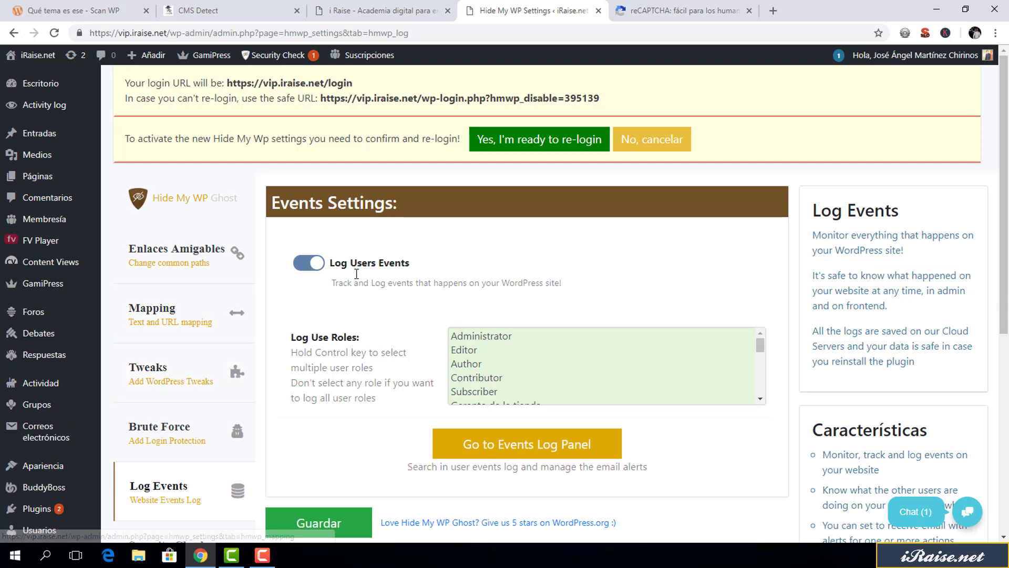
scroll(407, 262, "down", 3)
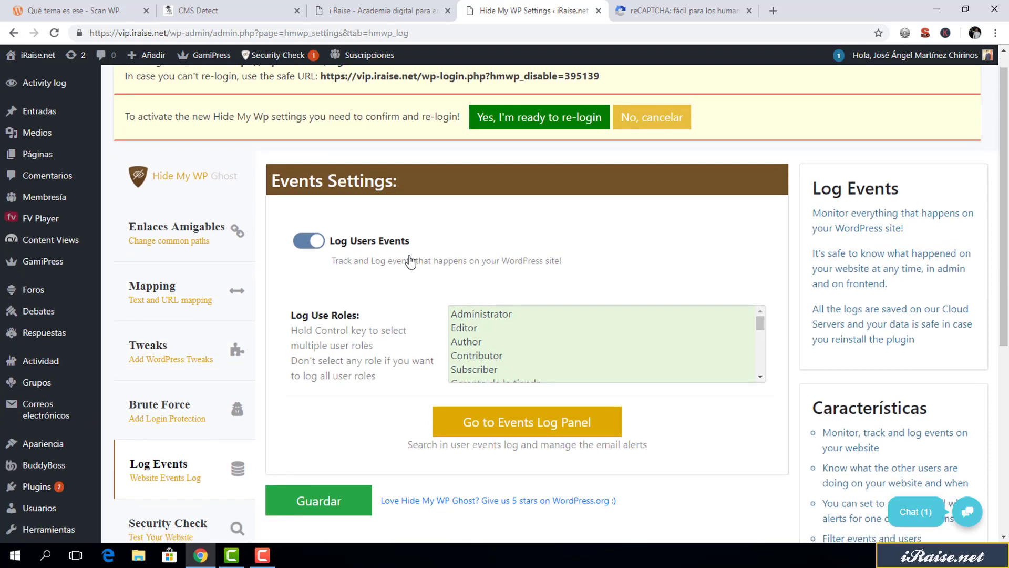
scroll(410, 255, "up", 3)
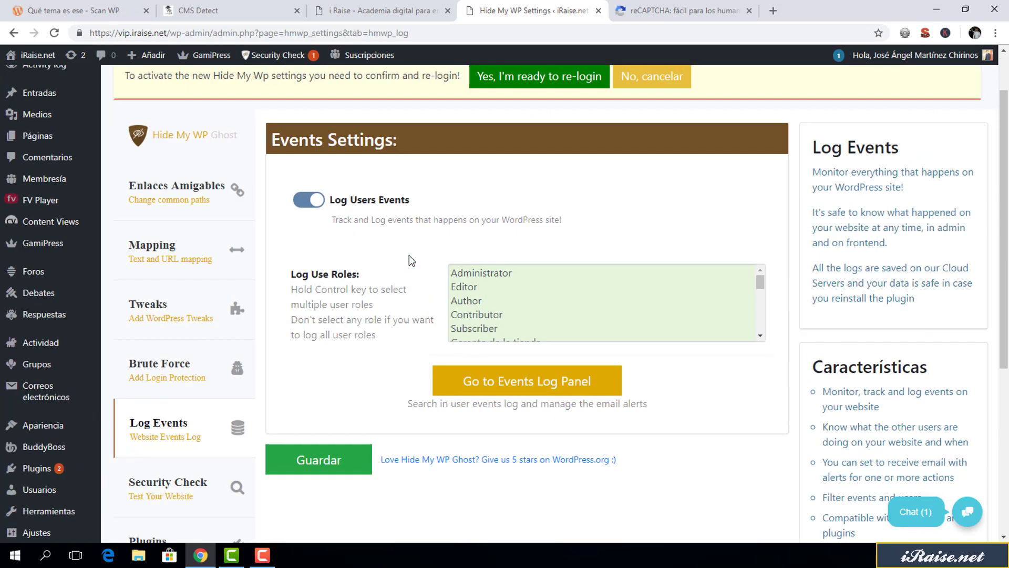
scroll(411, 259, "up", 1)
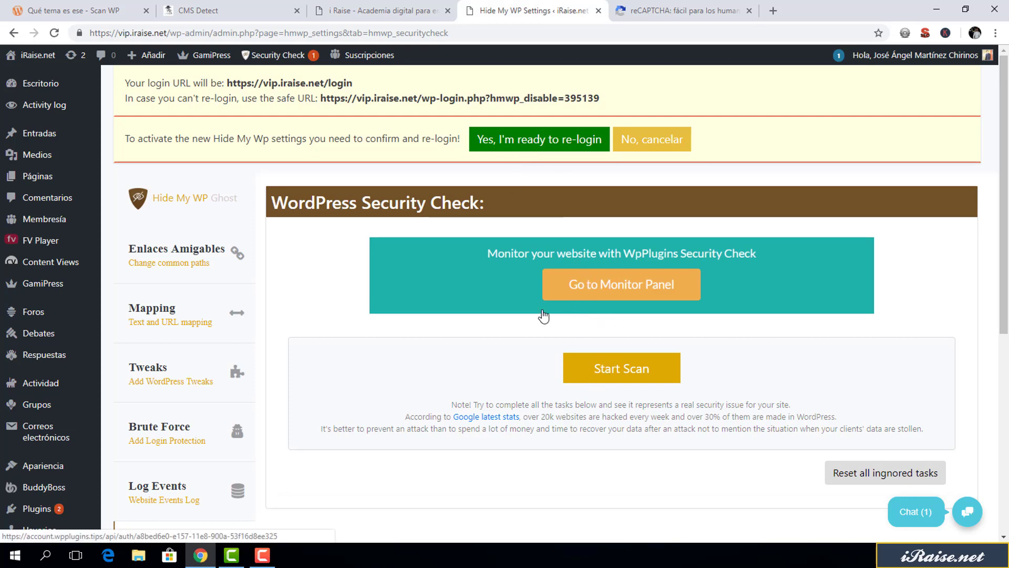
scroll(544, 315, "down", 1)
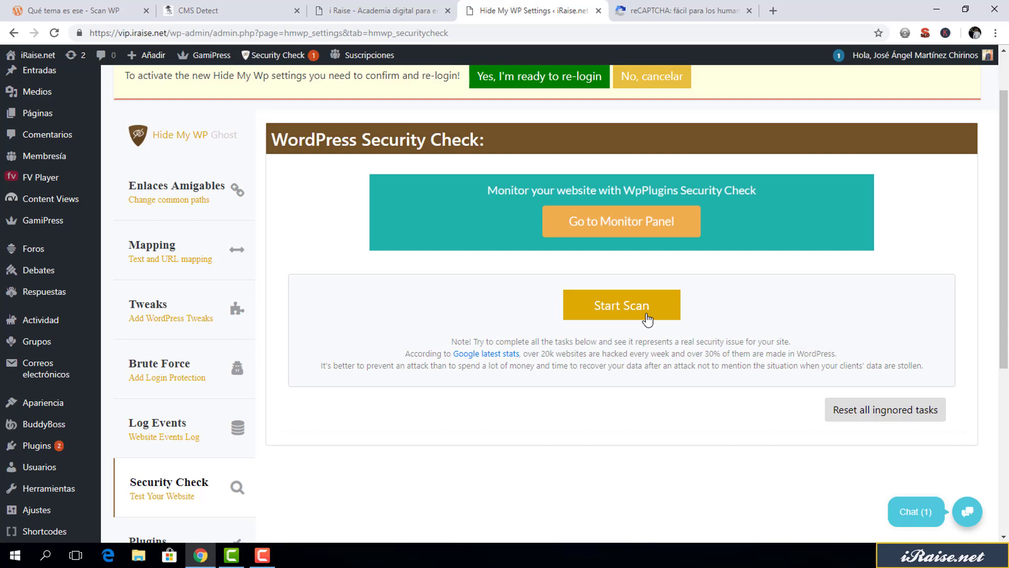
scroll(647, 319, "down", 3)
Open the Plugins section and review the compatible free plugins recommended for use with Hide My WP
left_click(196, 367)
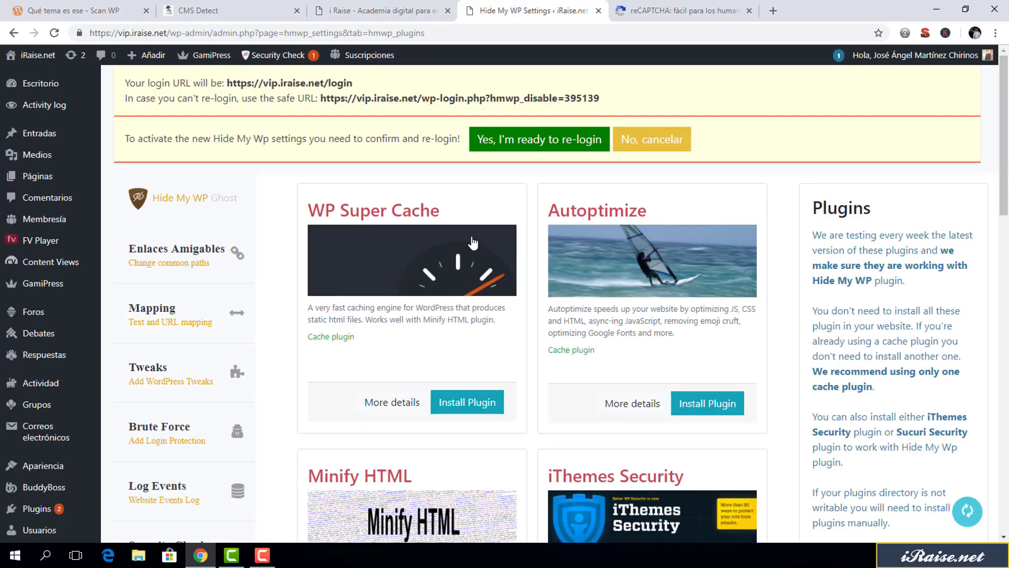
scroll(494, 273, "down", 2)
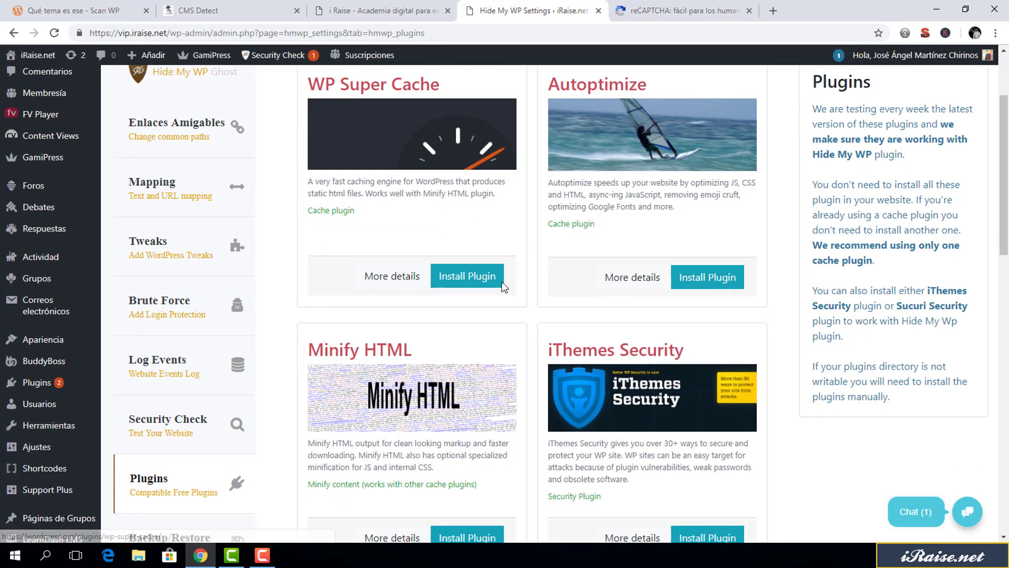
scroll(631, 352, "down", 2)
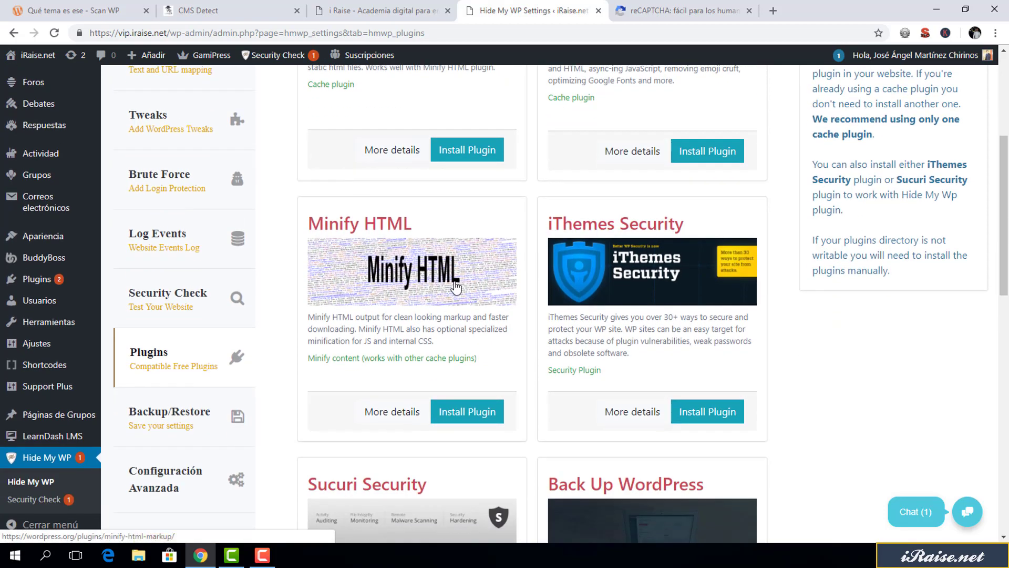
scroll(455, 287, "down", 4)
scroll(527, 313, "down", 2)
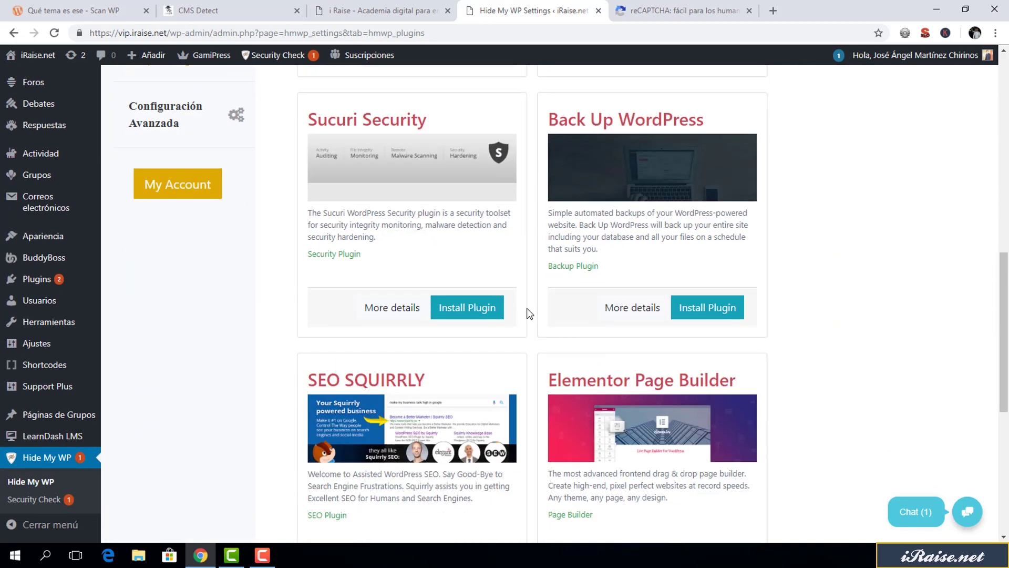
scroll(528, 313, "down", 5)
scroll(489, 373, "up", 8)
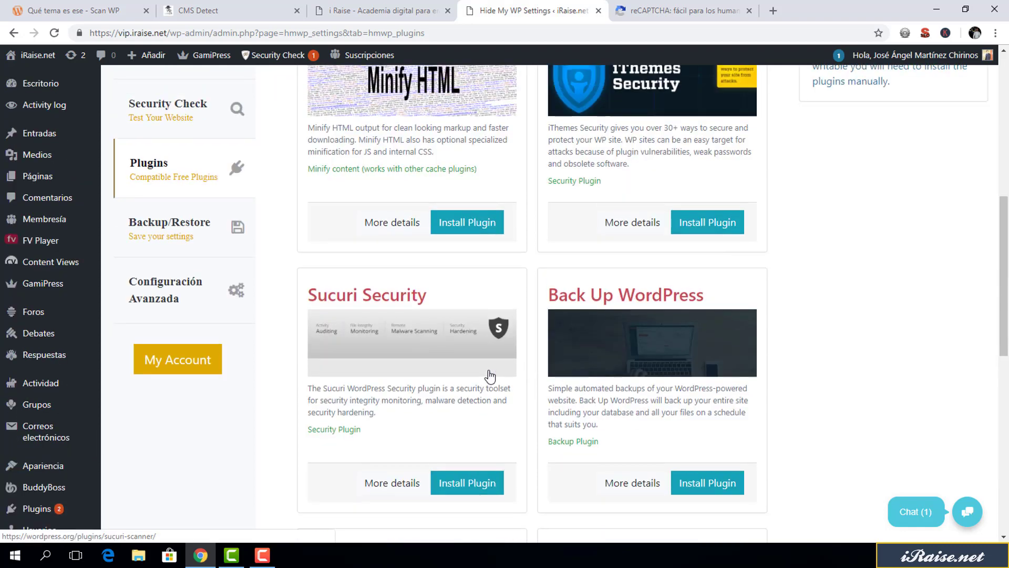
scroll(490, 376, "up", 9)
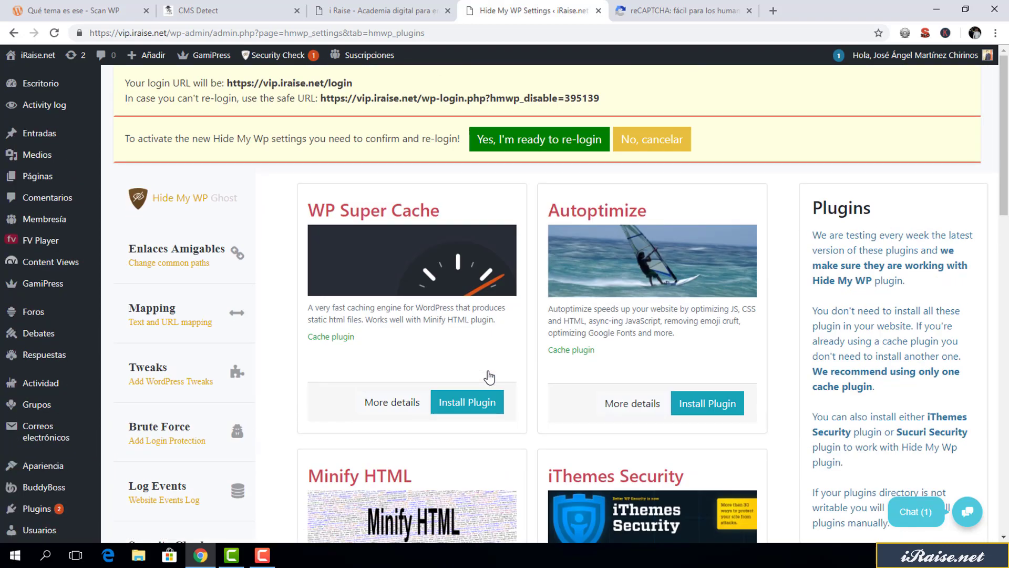
Review the Backup/Restore options, and open Configuración Avanzada to examine its advanced and notification settings
scroll(494, 372, "down", 3)
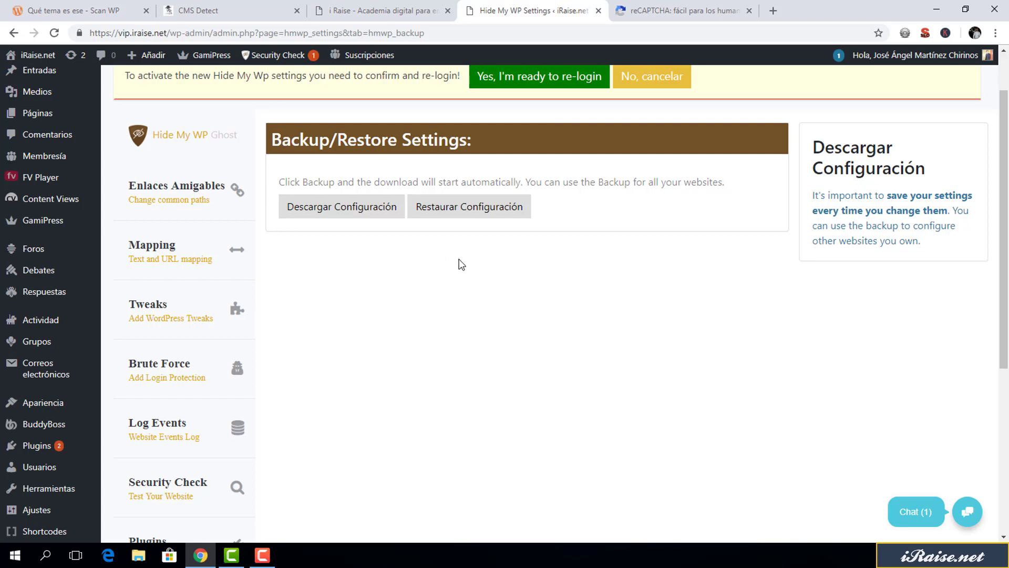
scroll(496, 259, "down", 3)
scroll(180, 378, "down", 2)
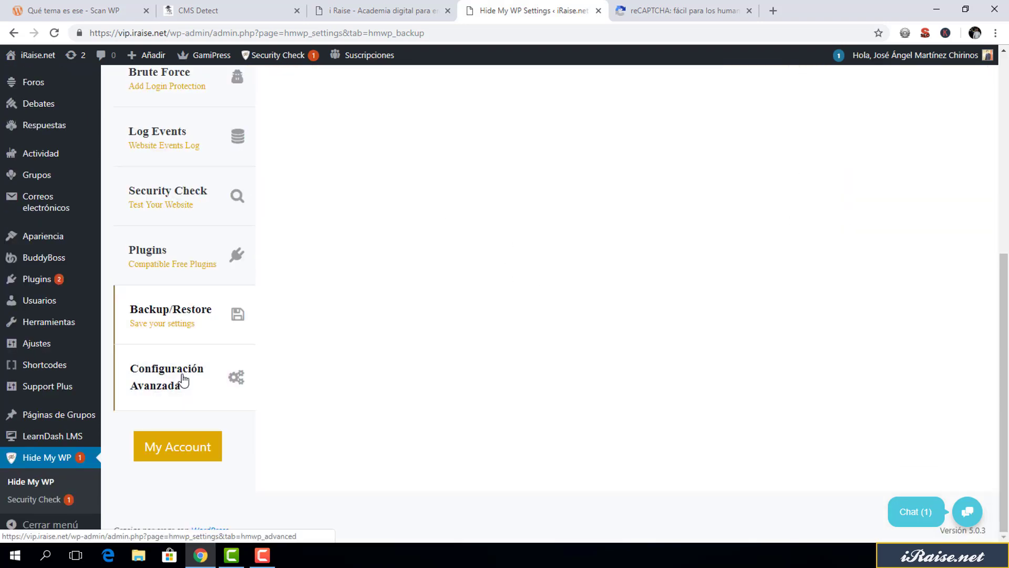
left_click(181, 379)
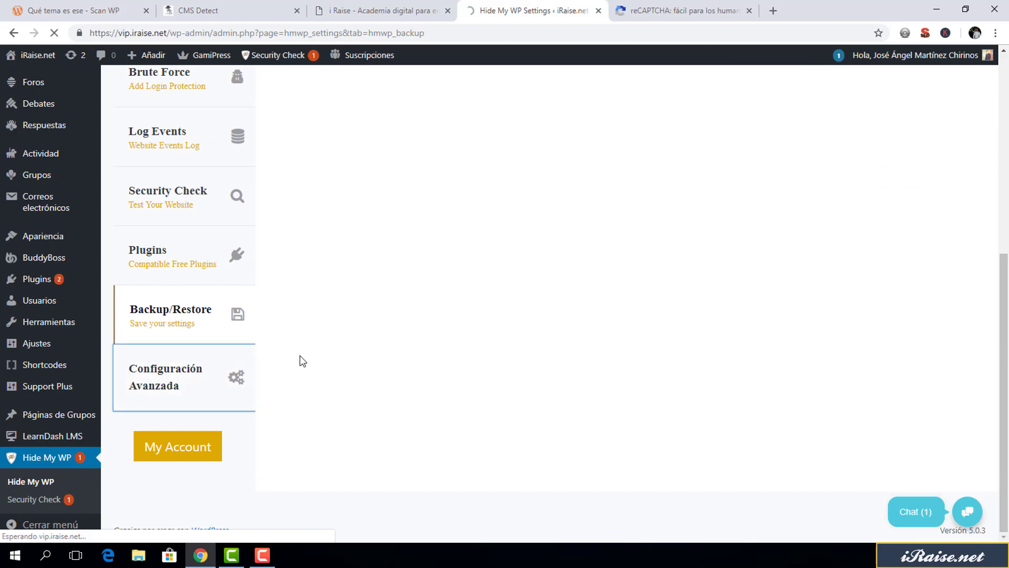
scroll(346, 292, "down", 9)
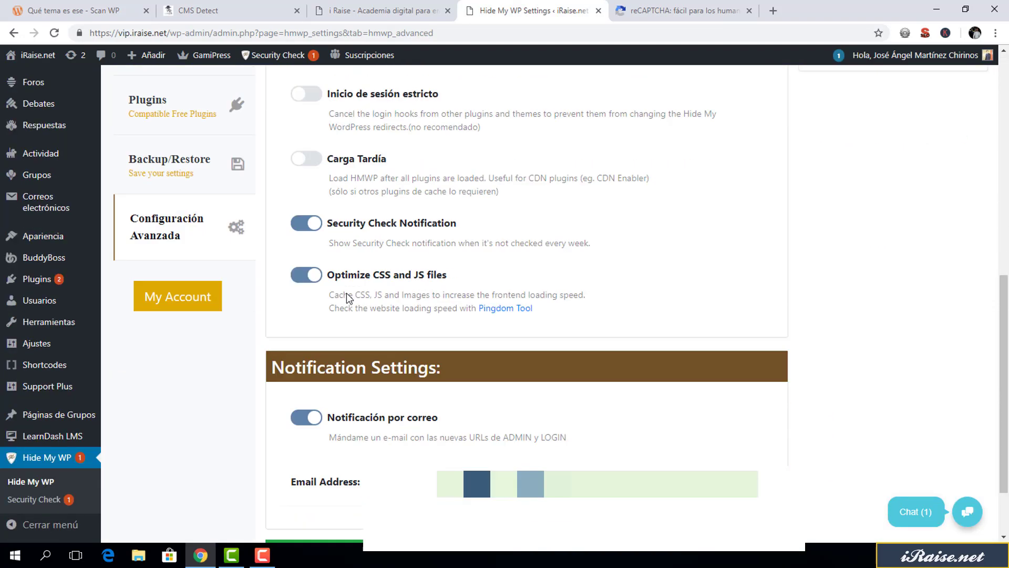
scroll(346, 292, "up", 2)
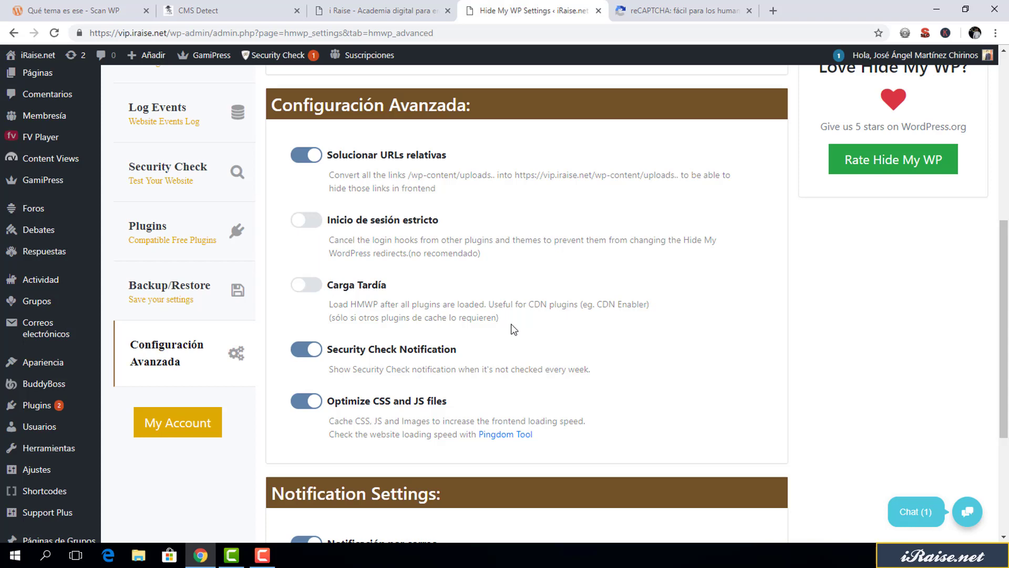
scroll(432, 286, "down", 2)
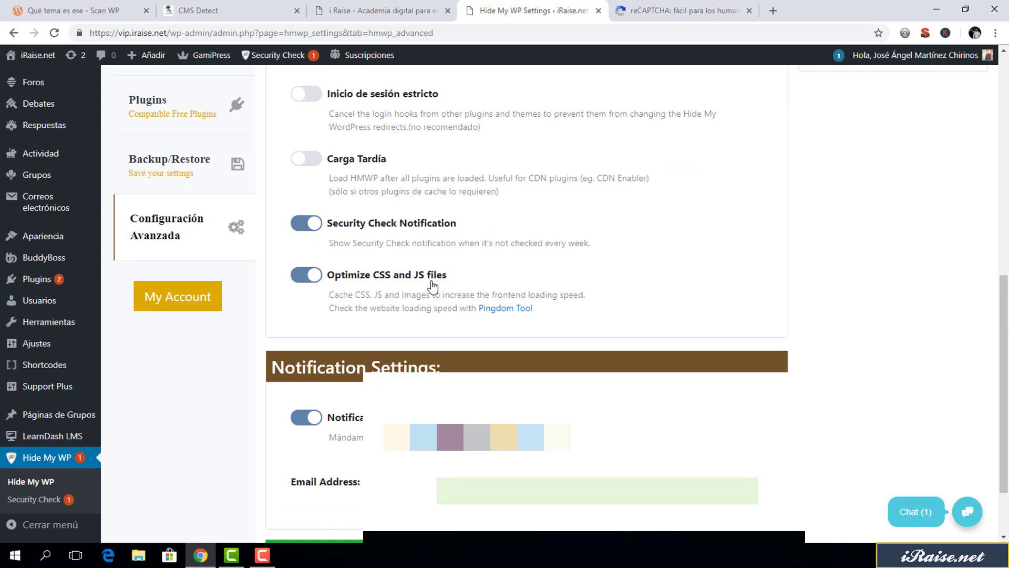
scroll(432, 287, "down", 2)
Confirm readiness to re-login to activate the new Hide My WP settings, log back in at the /login address and inspect the dashboard's inicio-de-sesion path
scroll(431, 286, "up", 10)
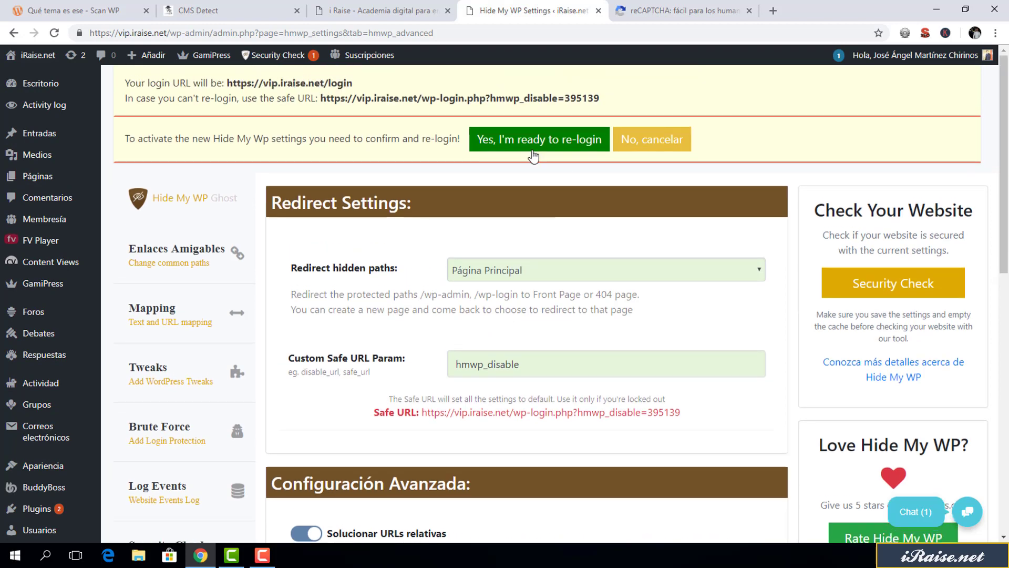
left_click(532, 142)
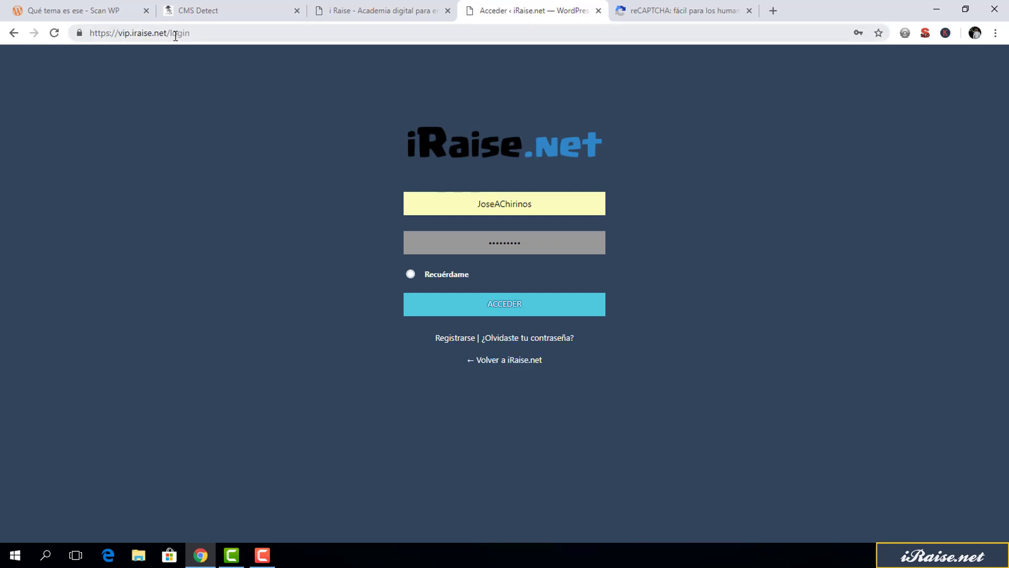
left_click_drag(171, 32, 191, 32)
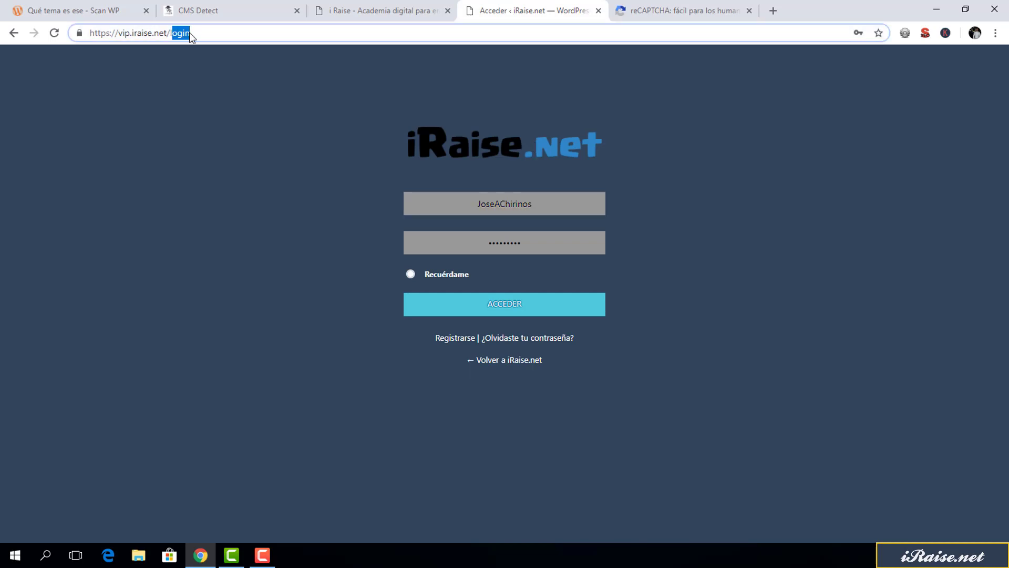
left_click(189, 33)
left_click(553, 303)
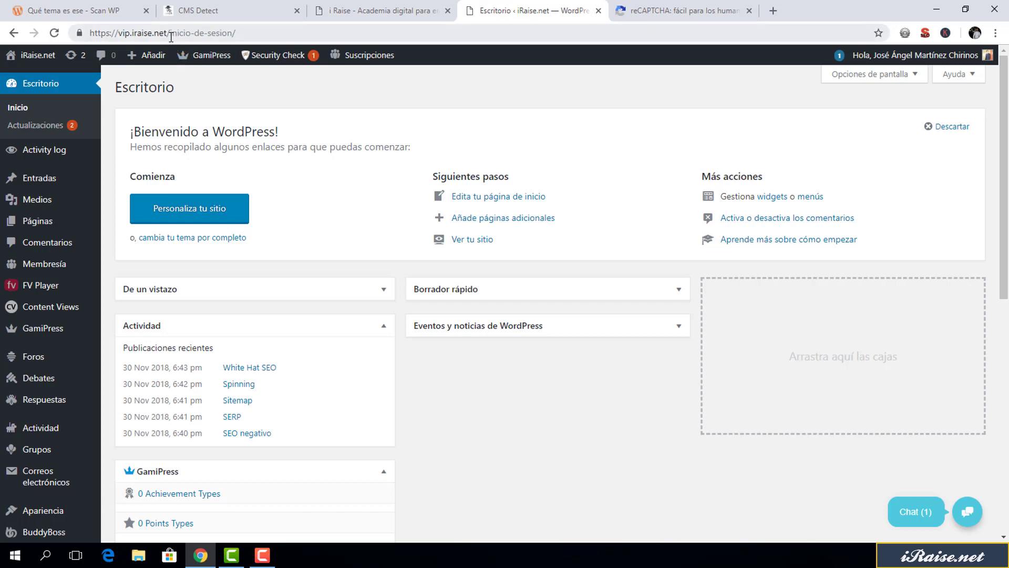
left_click_drag(171, 35, 236, 34)
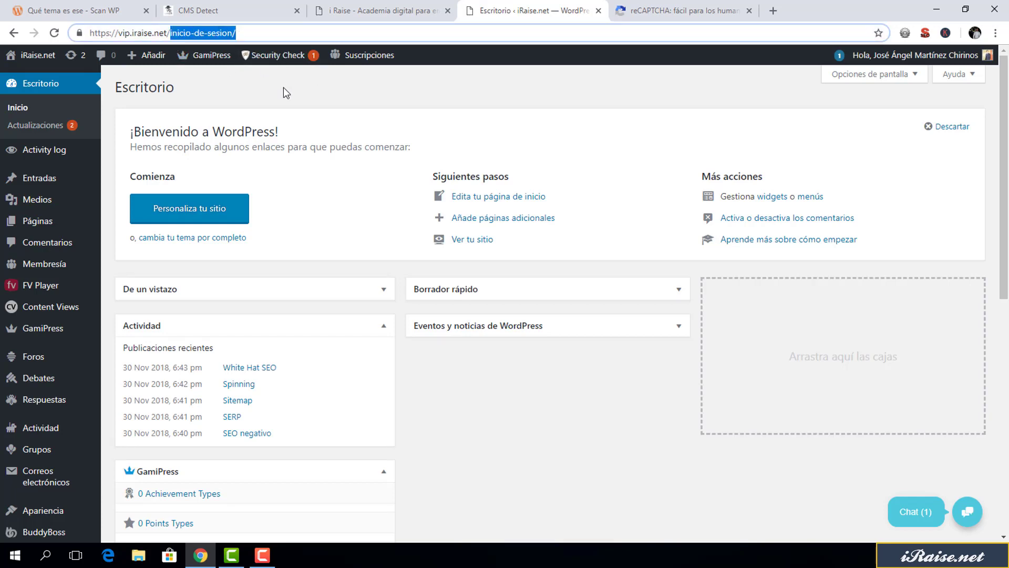
Copy the domain vip.iraise.net from the dashboard address and check it with the ScanWP theme detector
left_click(195, 35)
left_click_drag(167, 33, 119, 35)
key("ctrl+c")
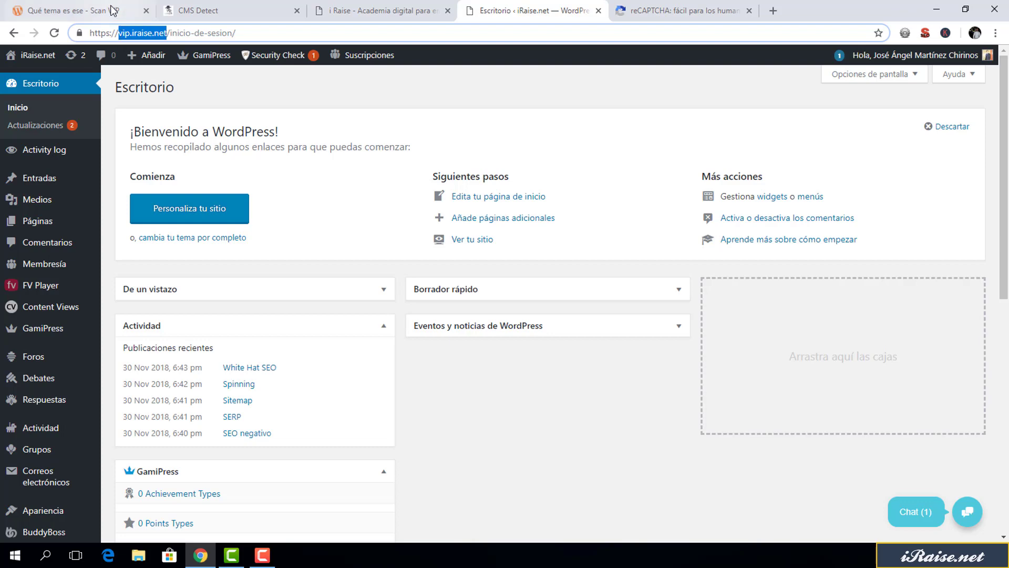
left_click(113, 10)
left_click(286, 240)
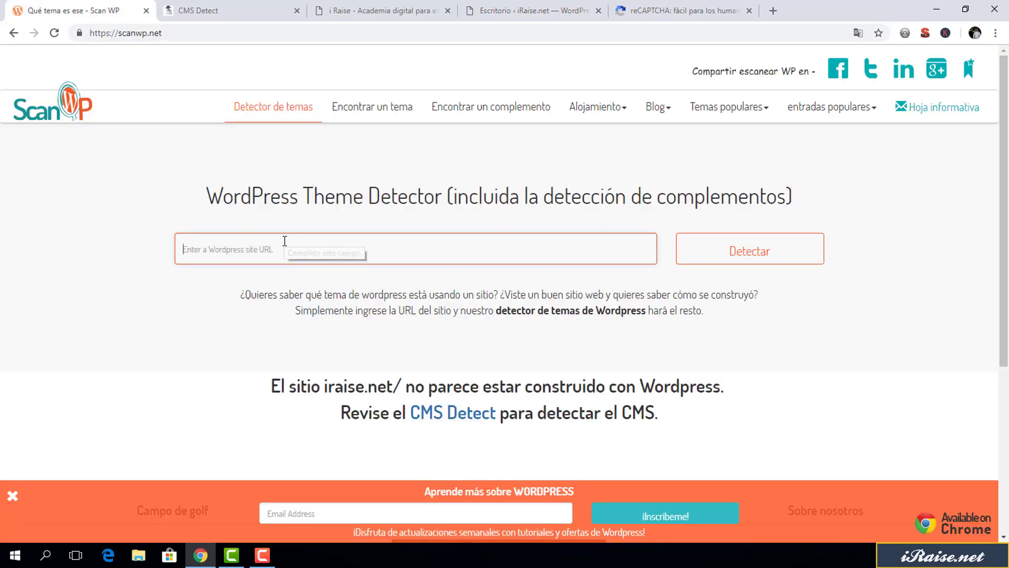
key("ctrl+v")
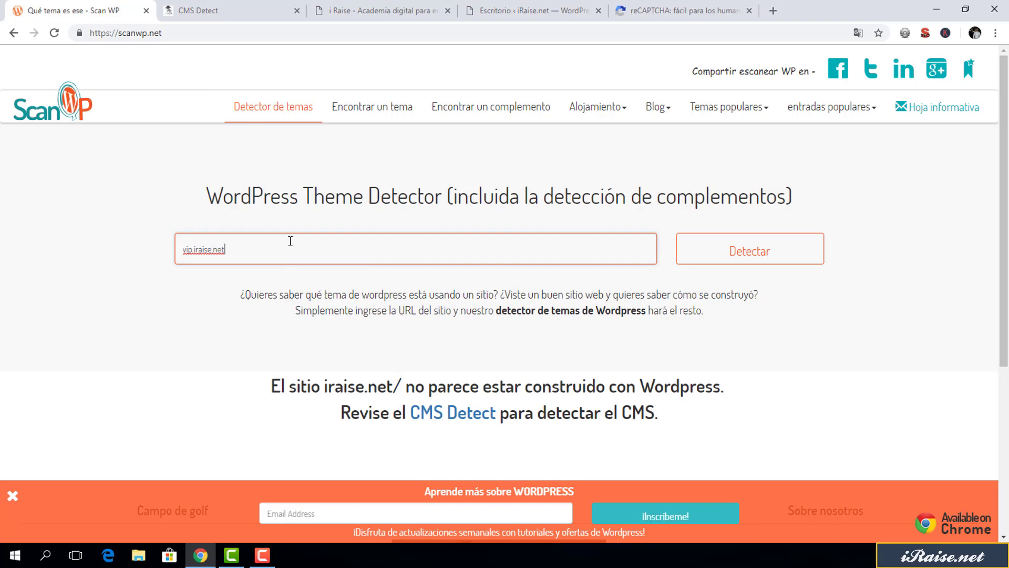
left_click(721, 252)
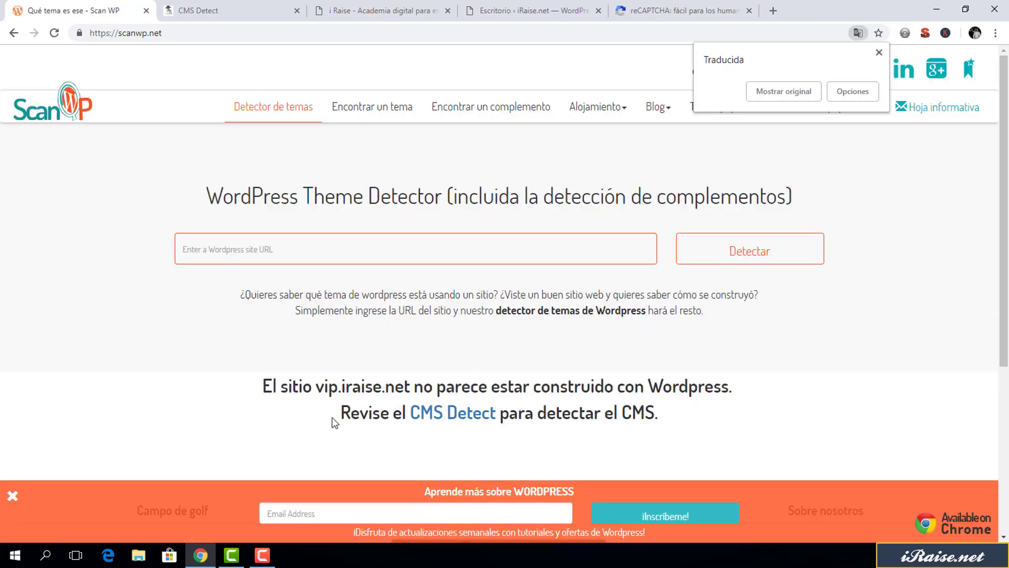
left_click_drag(316, 387, 405, 388)
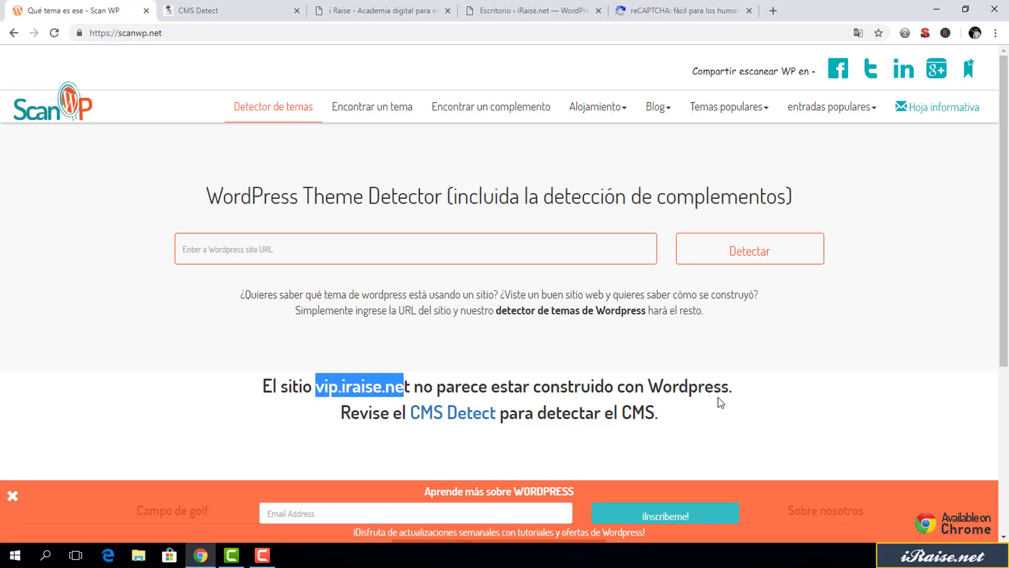
Run a CMS detection for vip.iraise.net on the CMS Detect site
left_click(223, 8)
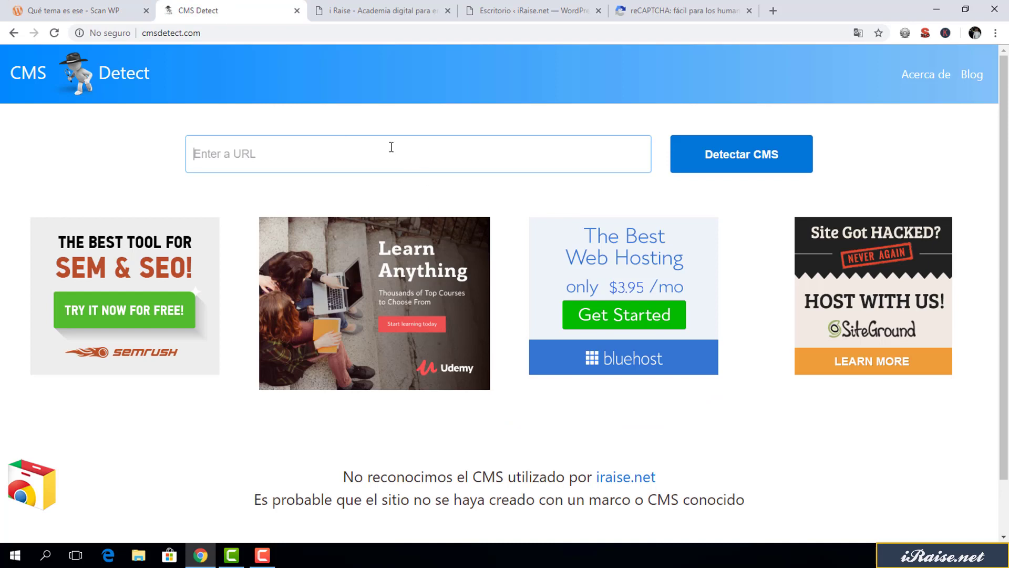
key("ctrl+v")
left_click(703, 155)
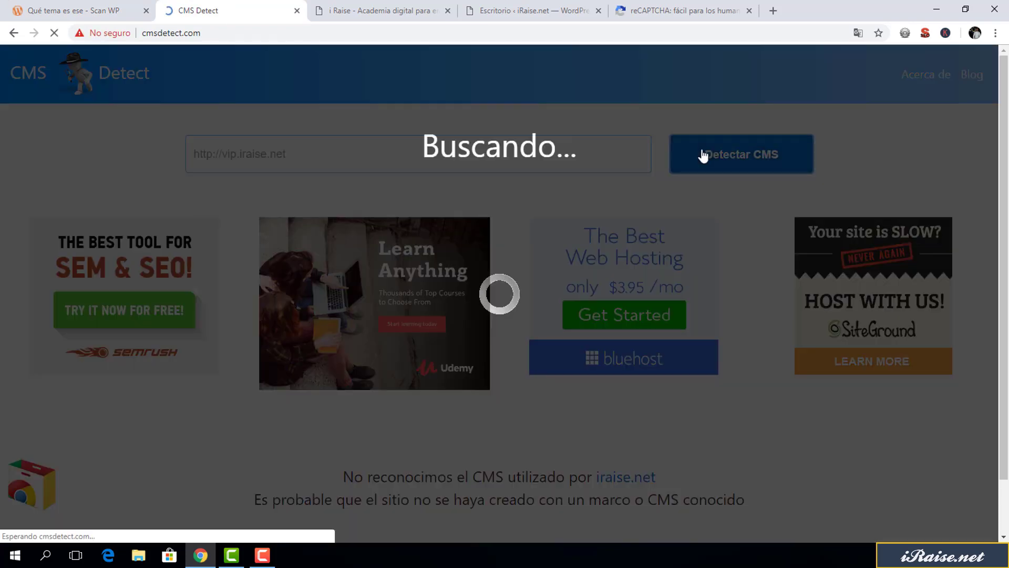